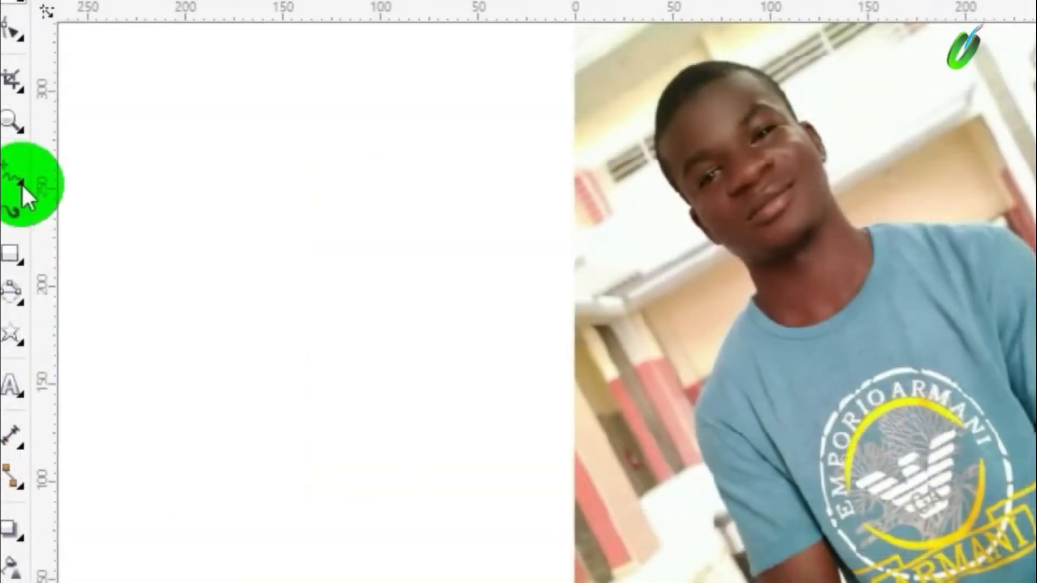
Trace the man with the Pen tool from the sleeve on the photo's left side up over the shoulder to the neck
{"action": "left_click", "coordinate": [16, 206]}
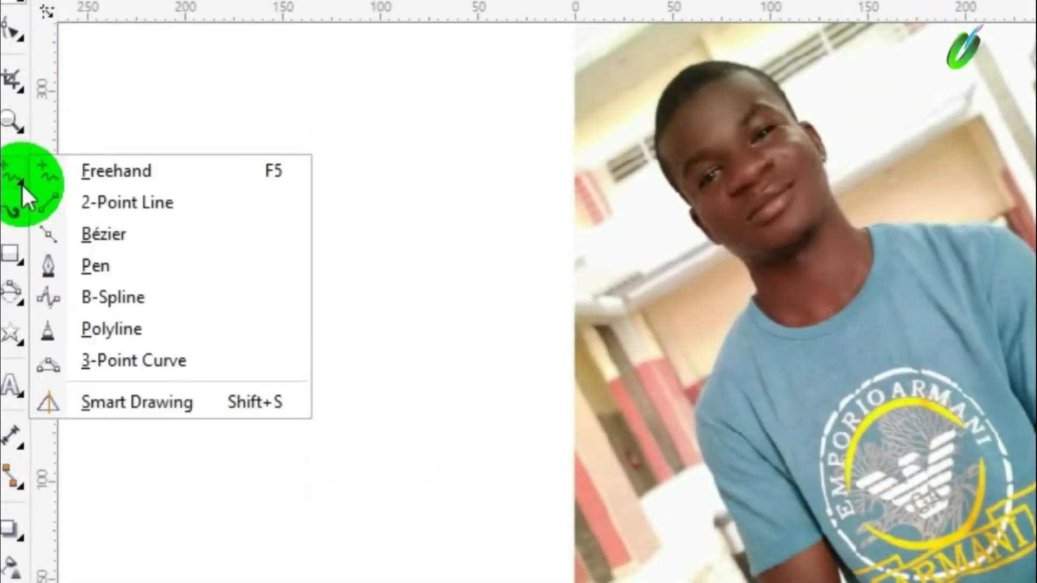
{"action": "left_click", "coordinate": [106, 264]}
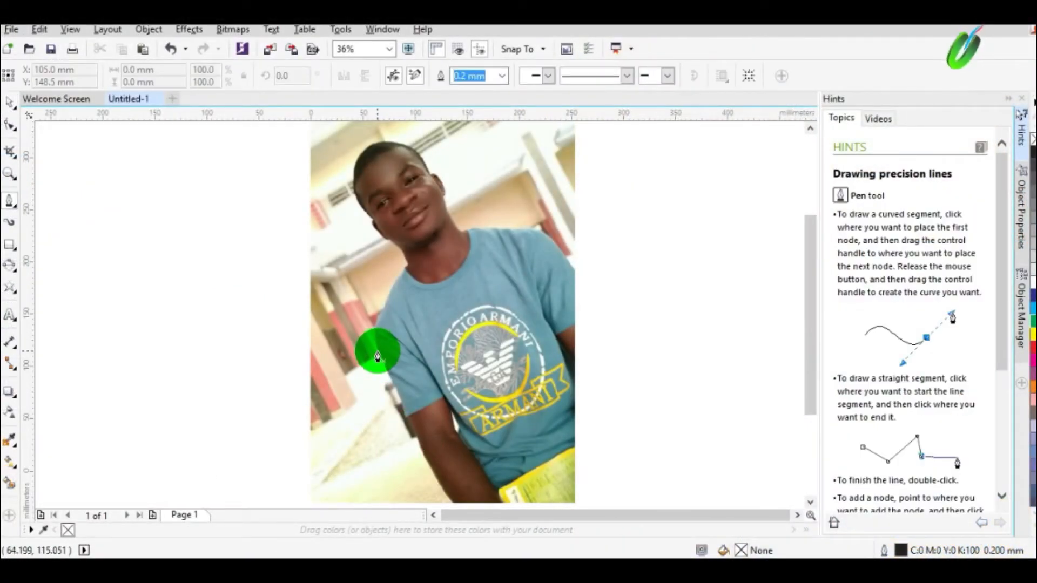
{"action": "left_click_drag", "start_coordinate": [378, 353], "coordinate": [383, 316]}
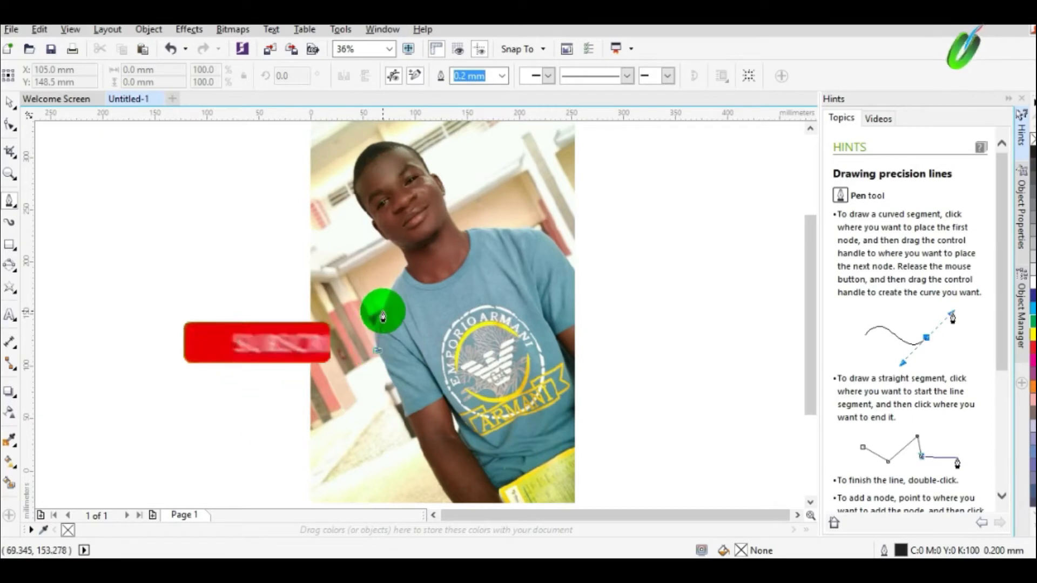
{"action": "double_click", "coordinate": [382, 316]}
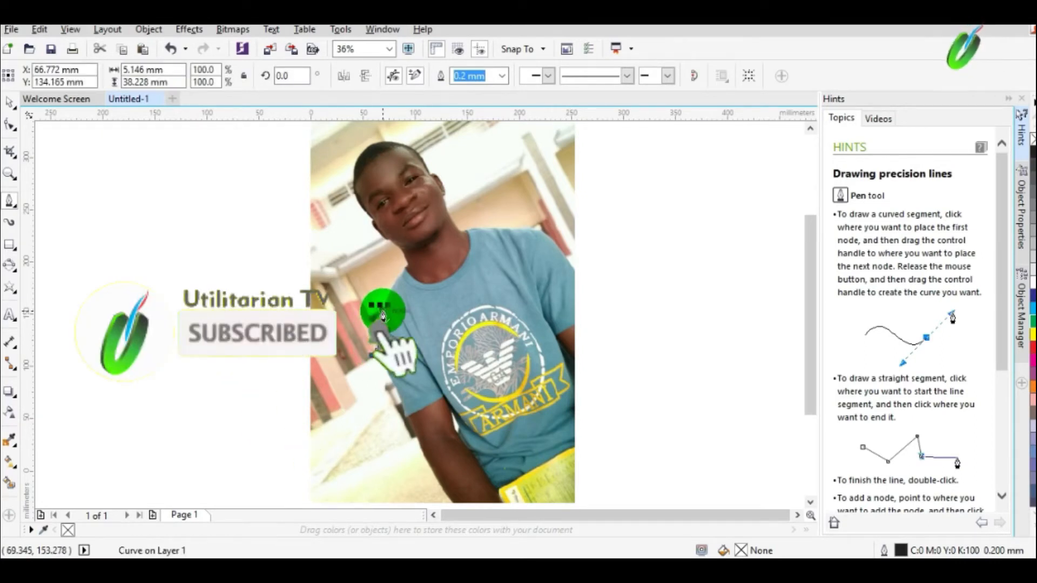
{"action": "key", "text": "shift+F2"}
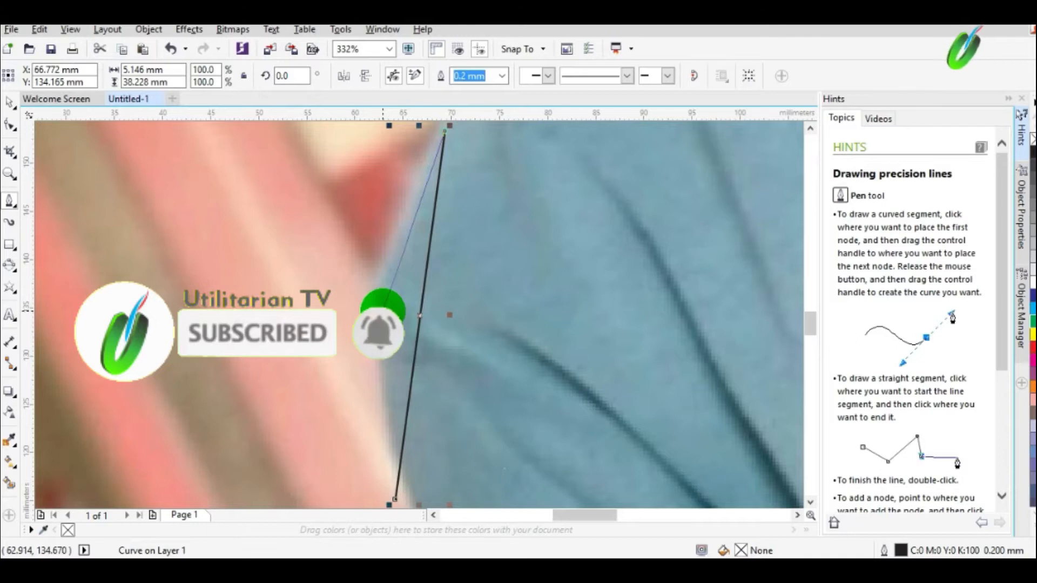
{"action": "scroll", "coordinate": [382, 311], "scroll_direction": "down", "scroll_amount": 5}
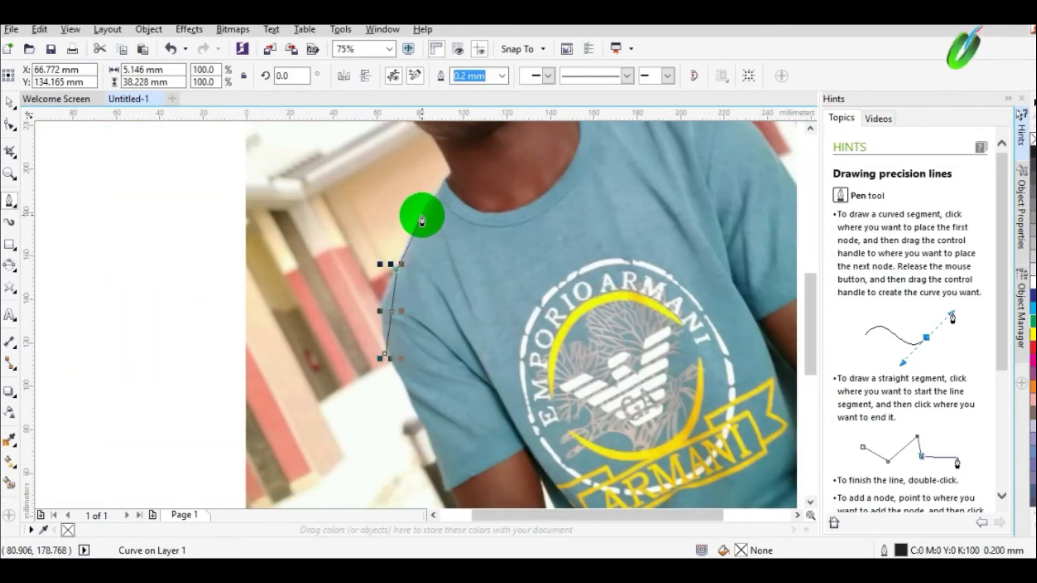
{"action": "left_click_drag", "start_coordinate": [421, 220], "coordinate": [451, 174]}
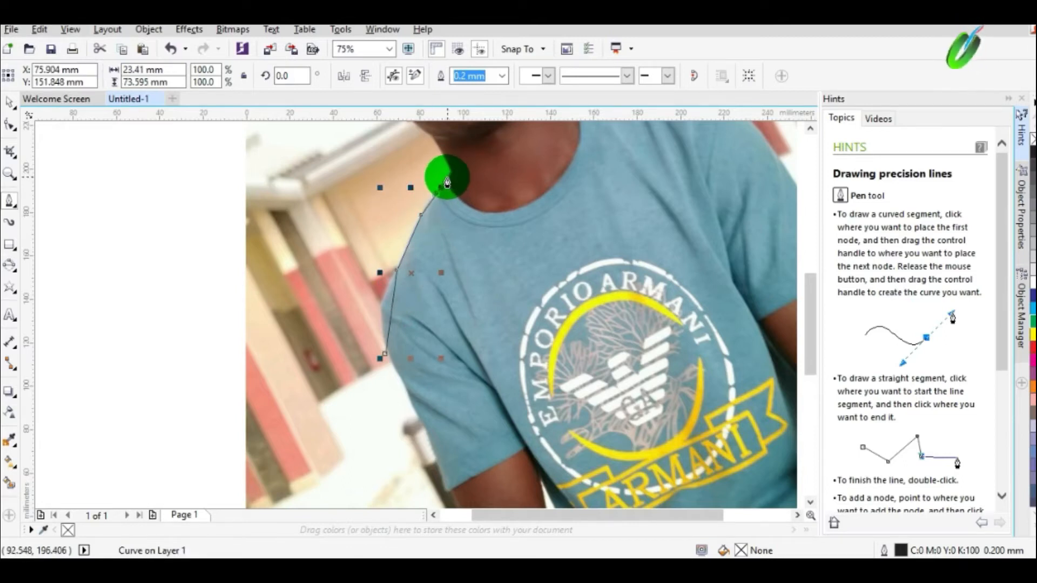
{"action": "left_click_drag", "start_coordinate": [452, 178], "coordinate": [436, 155]}
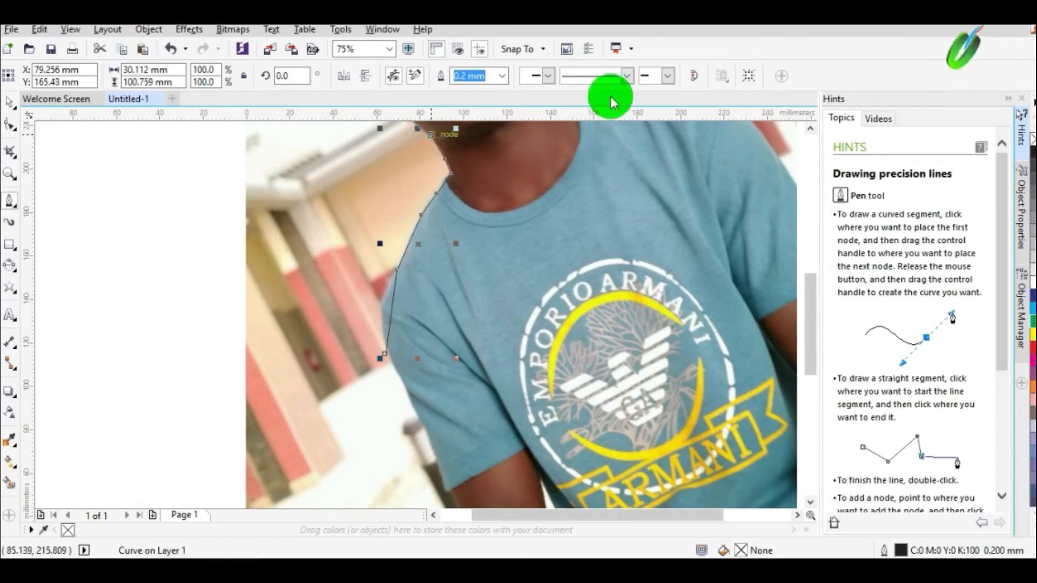
Continue the pen outline from the jaw around the hair to the ear on the photo's right side
{"action": "scroll", "coordinate": [805, 124], "scroll_direction": "up", "scroll_amount": 3}
{"action": "mouse_move", "coordinate": [384, 309]}
{"action": "left_mouse_down"}
{"action": "mouse_move", "coordinate": [410, 310]}
{"action": "mouse_move", "coordinate": [389, 301]}
{"action": "mouse_move", "coordinate": [355, 246]}
{"action": "mouse_move", "coordinate": [350, 110]}
{"action": "mouse_move", "coordinate": [342, 143]}
{"action": "left_mouse_up"}
{"action": "left_click", "coordinate": [343, 146]}
{"action": "scroll", "coordinate": [413, 134], "scroll_direction": "up", "scroll_amount": 1}
{"action": "left_click", "coordinate": [400, 174]}
{"action": "mouse_move", "coordinate": [471, 187]}
{"action": "left_mouse_down"}
{"action": "mouse_move", "coordinate": [540, 280]}
{"action": "mouse_move", "coordinate": [528, 279]}
{"action": "left_mouse_up"}
{"action": "left_click", "coordinate": [521, 288]}
{"action": "scroll", "coordinate": [524, 289], "scroll_direction": "down", "scroll_amount": 1}
Continue the outline below the ear, down the neck and across the shoulder to the photo's right edge
{"action": "key", "text": "z"}
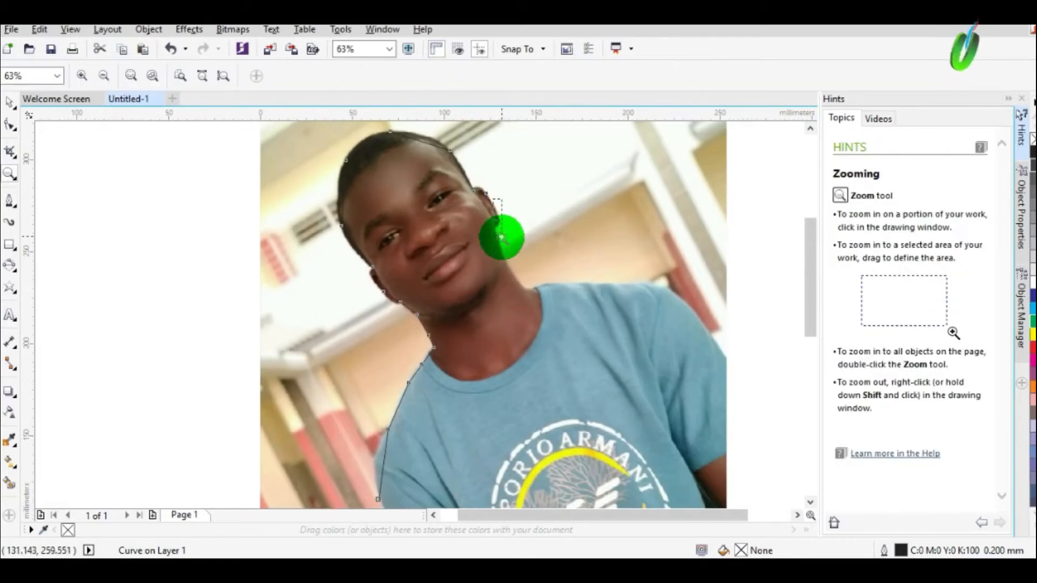
{"action": "left_click_drag", "start_coordinate": [481, 216], "coordinate": [519, 244]}
{"action": "key", "text": "space"}
{"action": "key", "text": "space"}
{"action": "left_click_drag", "start_coordinate": [405, 324], "coordinate": [377, 366]}
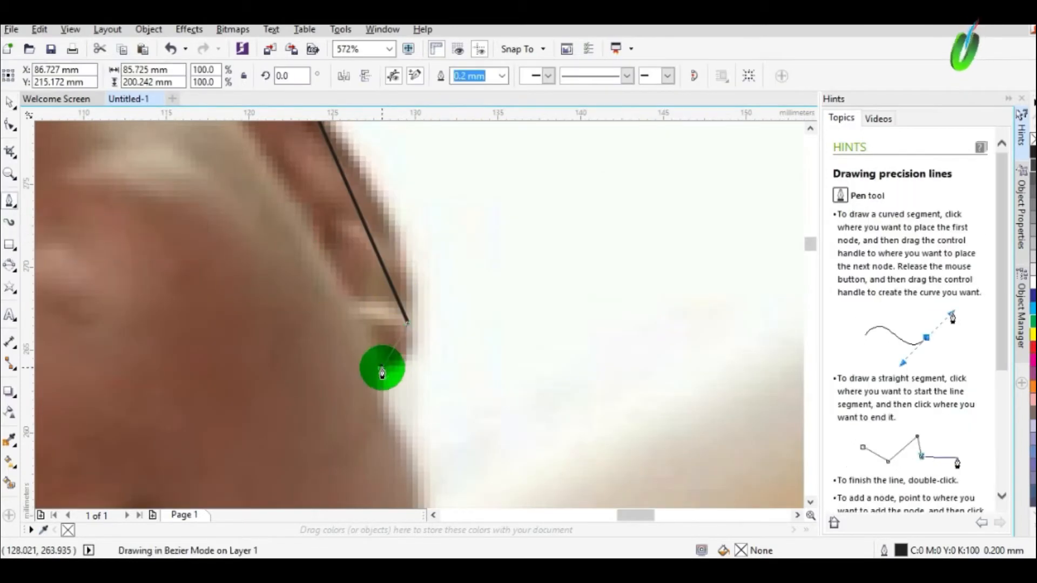
{"action": "scroll", "coordinate": [401, 429], "scroll_direction": "down", "scroll_amount": 3}
{"action": "left_click", "coordinate": [419, 471]}
{"action": "left_click", "coordinate": [436, 474]}
{"action": "left_click", "coordinate": [516, 469]}
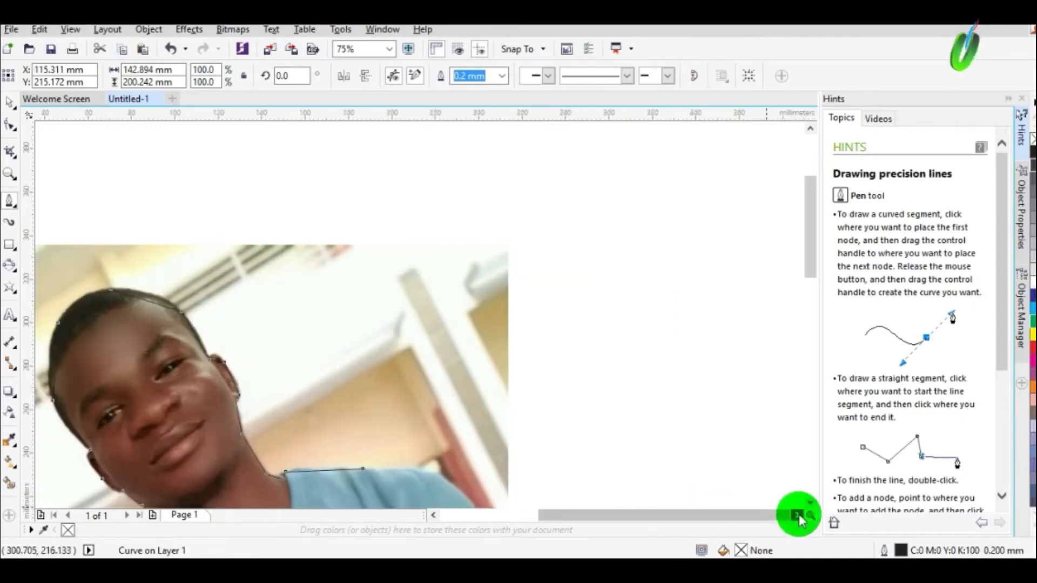
{"action": "left_click", "coordinate": [332, 448]}
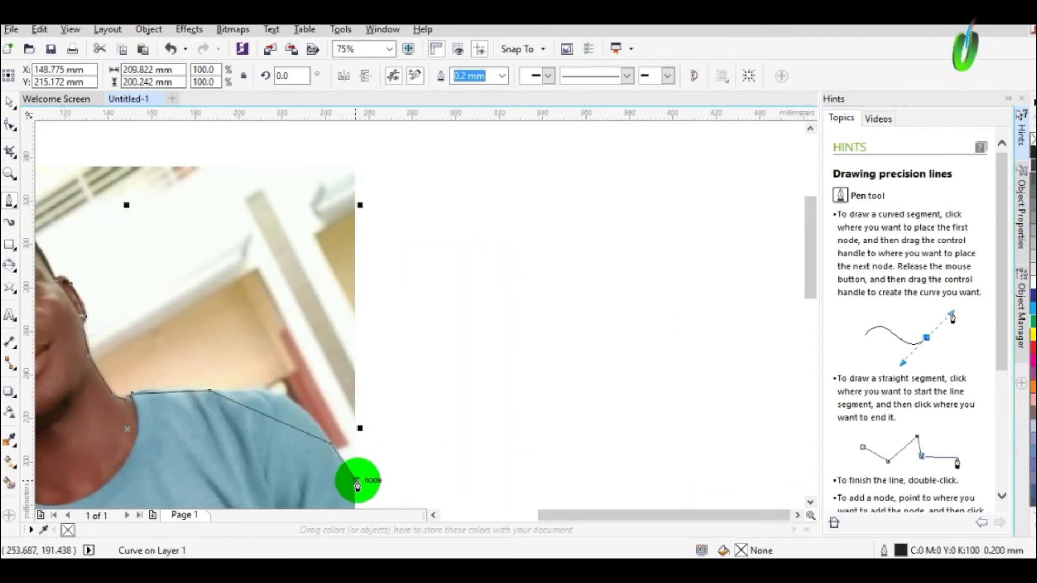
Close the outline along the photo's right and bottom edges and up the arm and sleeve to the starting node
{"action": "scroll", "coordinate": [357, 484], "scroll_direction": "down", "scroll_amount": 3}
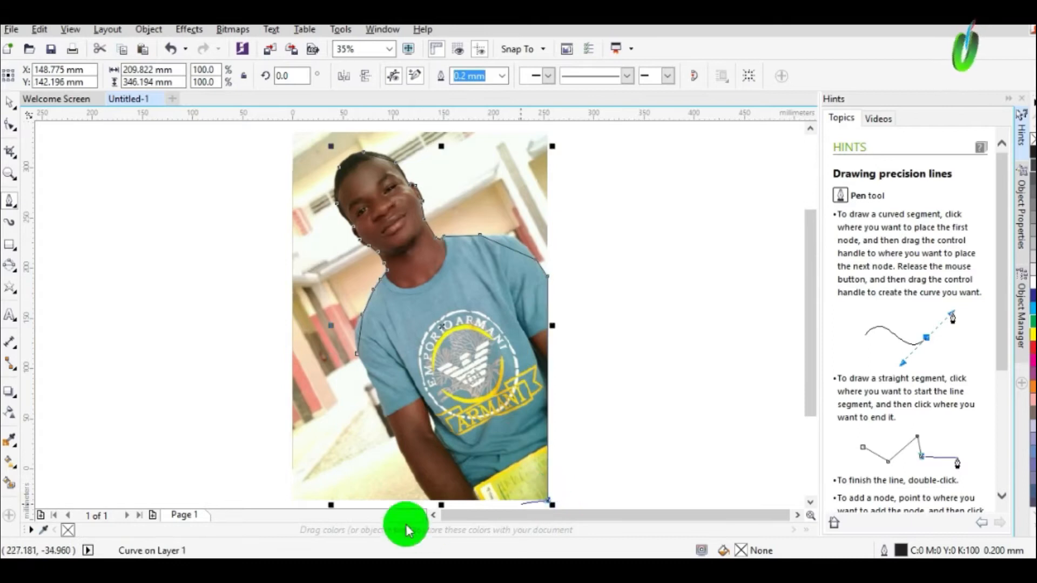
{"action": "left_click", "coordinate": [431, 506]}
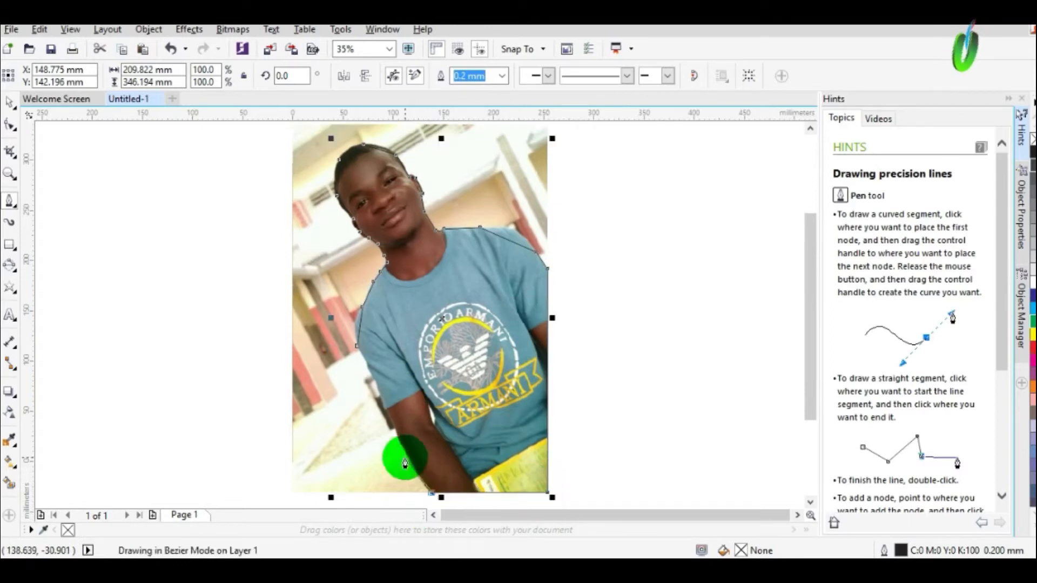
{"action": "left_click", "coordinate": [394, 428]}
{"action": "left_click", "coordinate": [385, 414]}
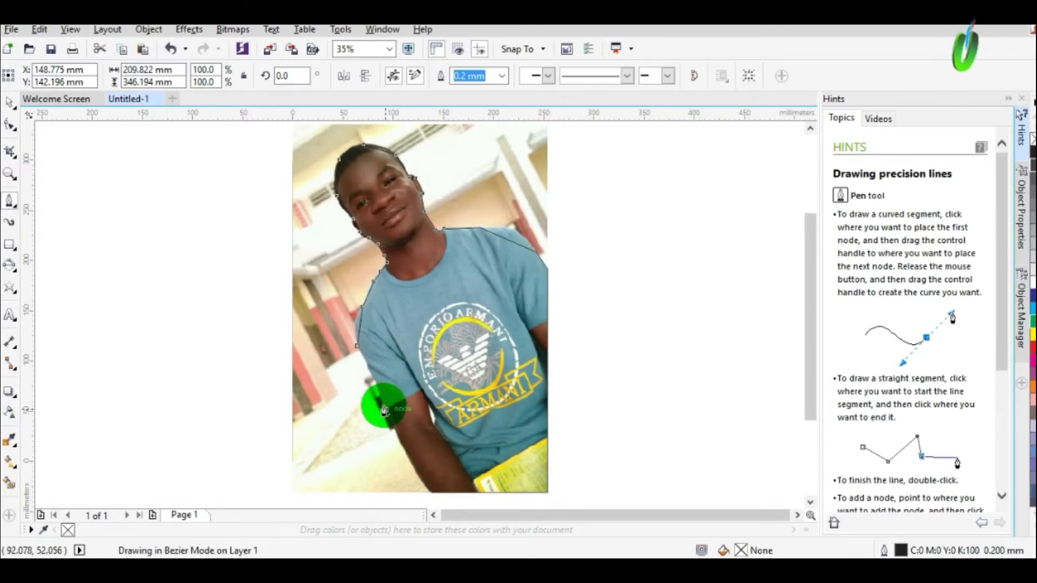
{"action": "left_click", "coordinate": [370, 369]}
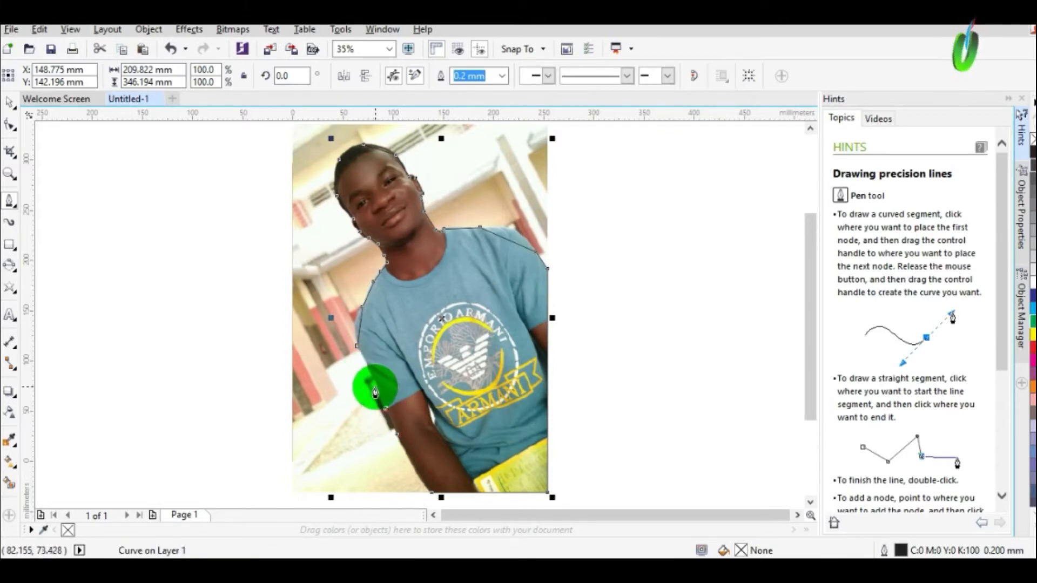
{"action": "left_click", "coordinate": [371, 373]}
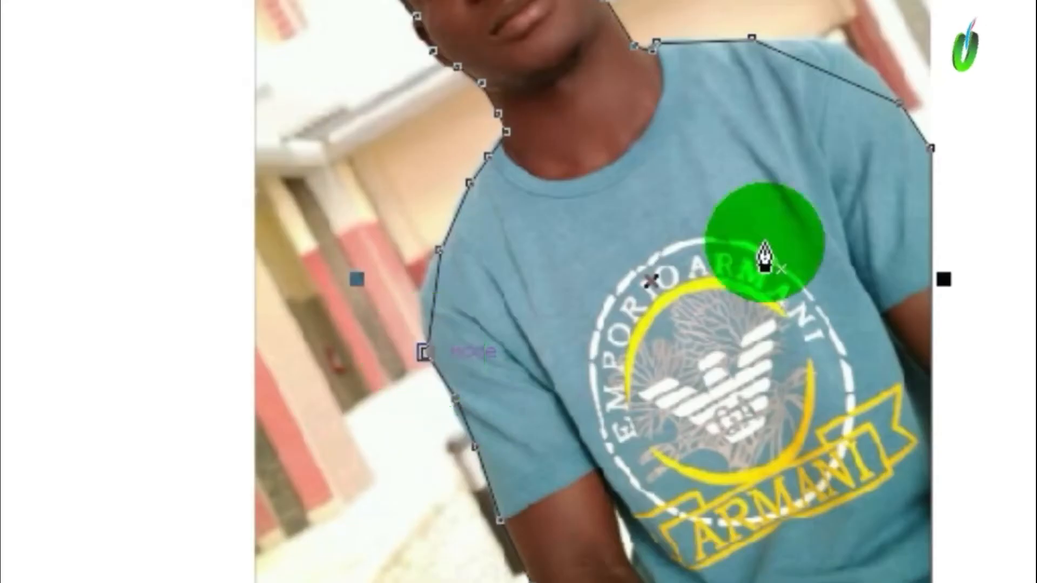
Select all the outline's nodes with the Shape tool and bend the segments beside the left sleeve to follow its edge
{"action": "key", "text": "ctrl+a"}
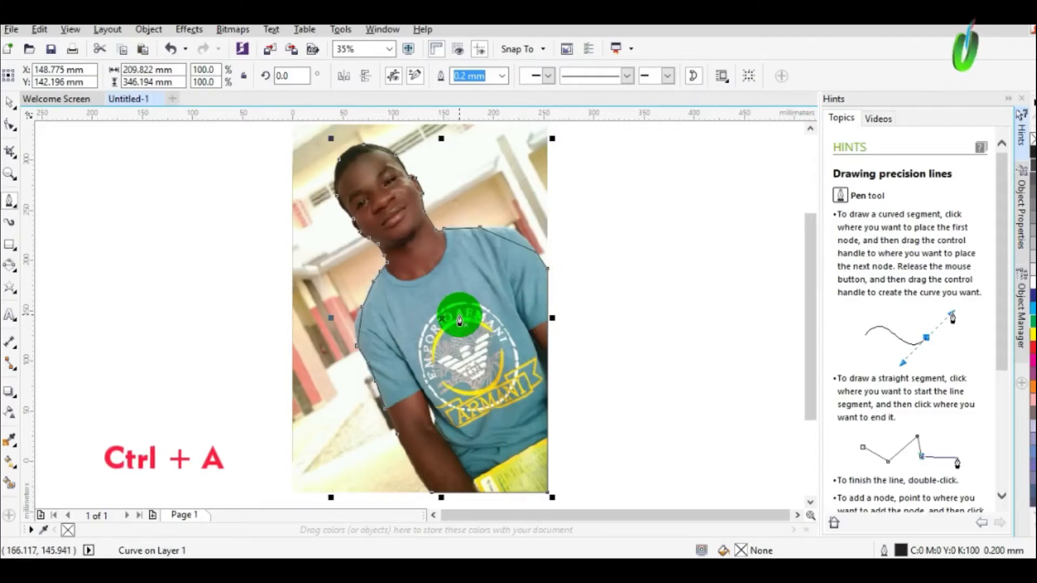
{"action": "key", "text": "F10"}
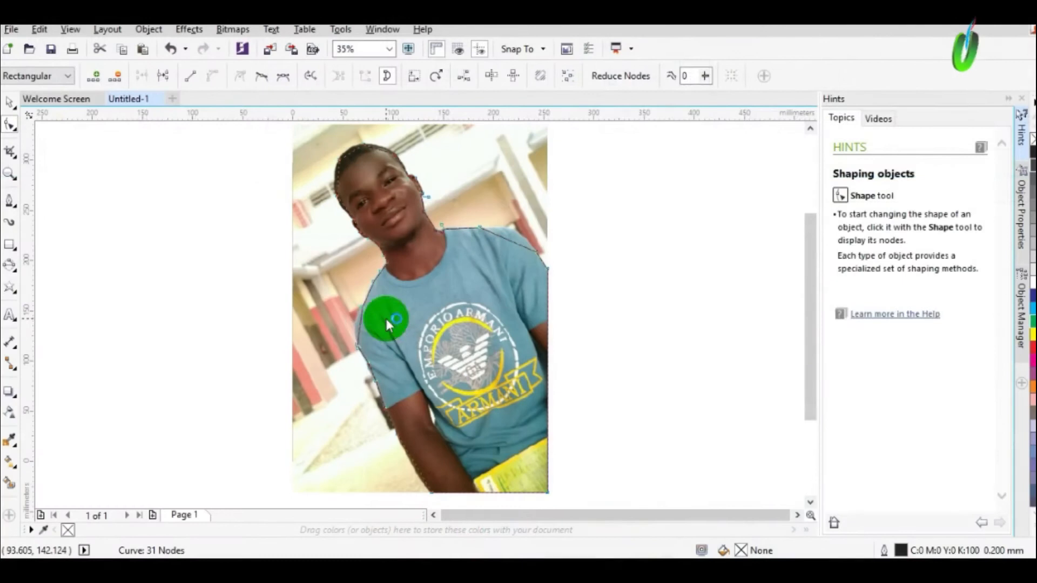
{"action": "left_click_drag", "start_coordinate": [362, 331], "coordinate": [360, 331]}
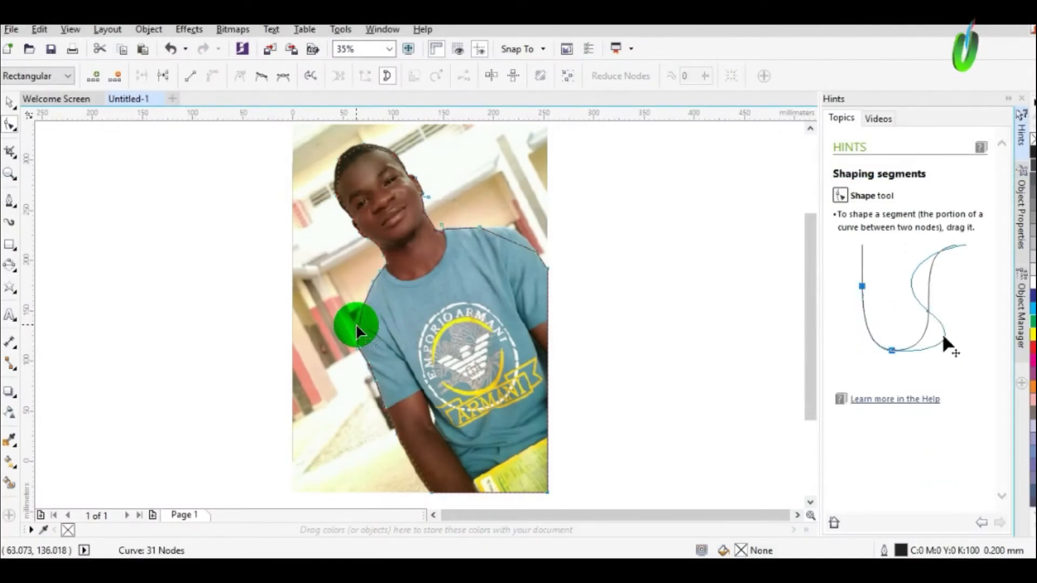
{"action": "scroll", "coordinate": [359, 330], "scroll_direction": "up", "scroll_amount": 1}
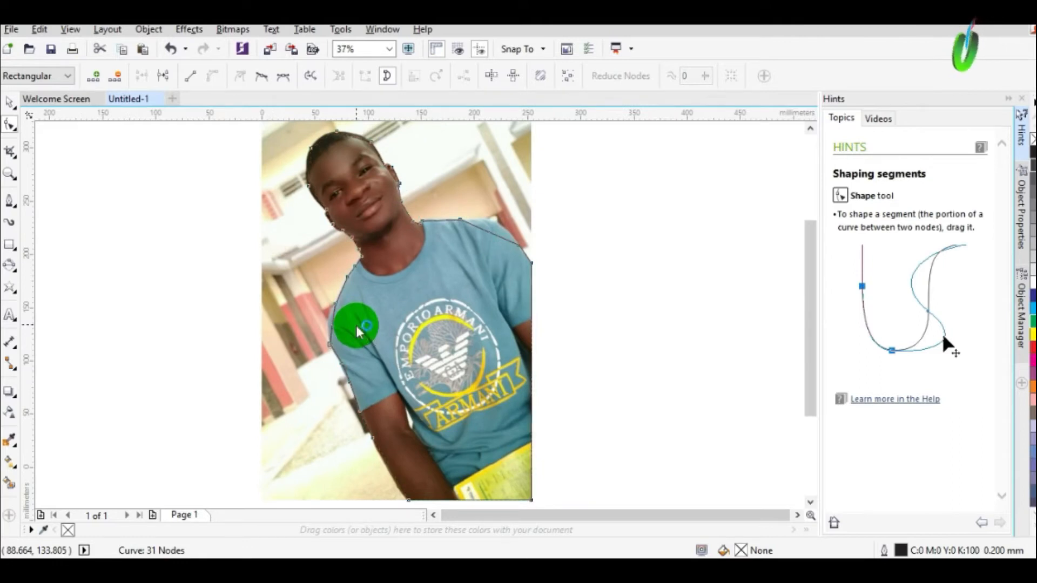
{"action": "key", "text": "z"}
{"action": "left_click_drag", "start_coordinate": [289, 265], "coordinate": [423, 385]}
{"action": "key", "text": "space"}
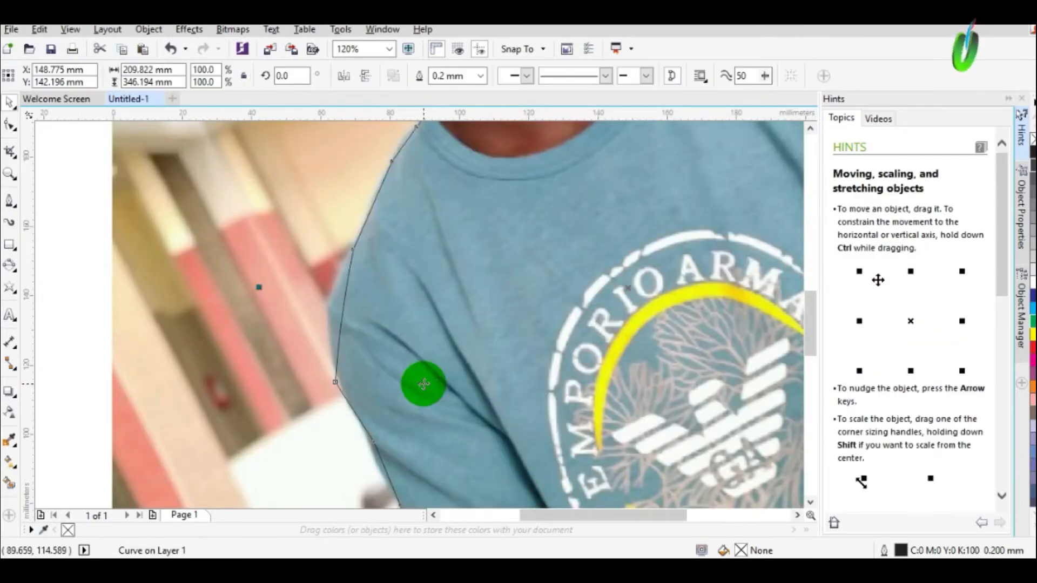
{"action": "key", "text": "F10"}
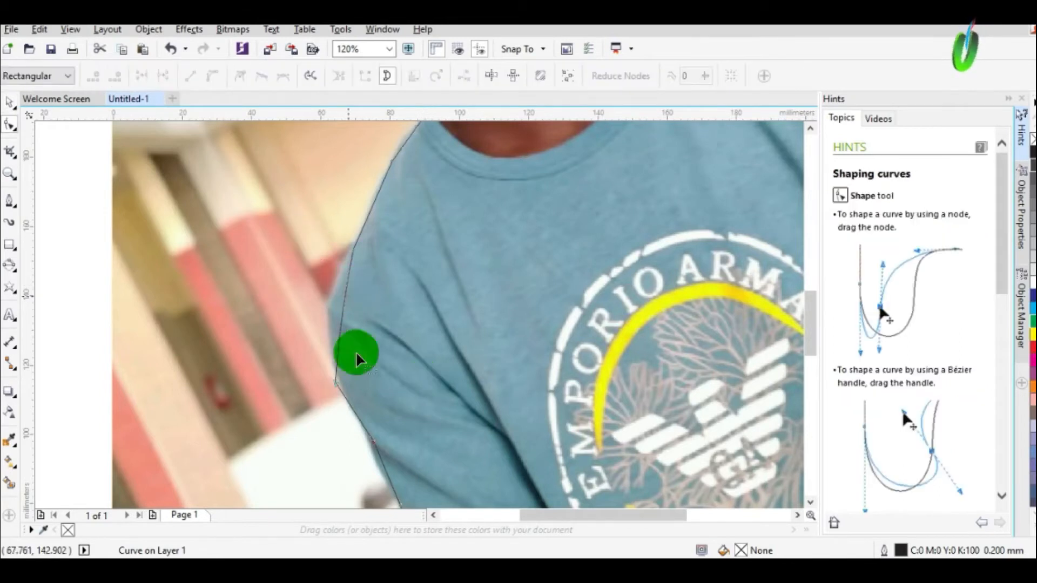
{"action": "left_click", "coordinate": [336, 388]}
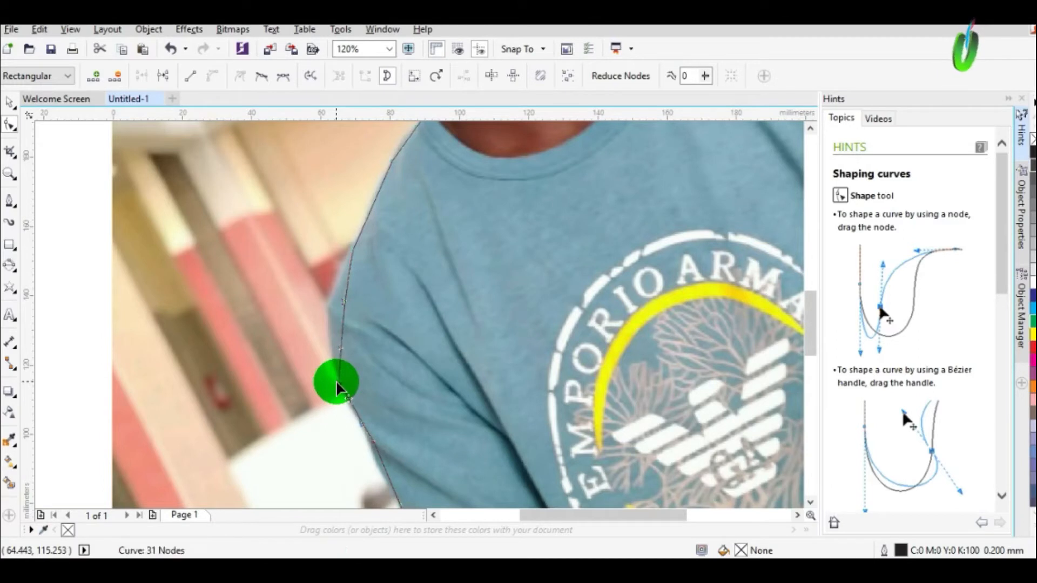
{"action": "left_click_drag", "start_coordinate": [343, 328], "coordinate": [330, 313]}
Shape the outline segments where the left shoulder meets the neck so they follow the shirt and skin
{"action": "left_click_drag", "start_coordinate": [402, 202], "coordinate": [475, 42]}
{"action": "left_click_drag", "start_coordinate": [425, 260], "coordinate": [422, 252]}
{"action": "key", "text": "n"}
{"action": "left_click", "coordinate": [417, 227]}
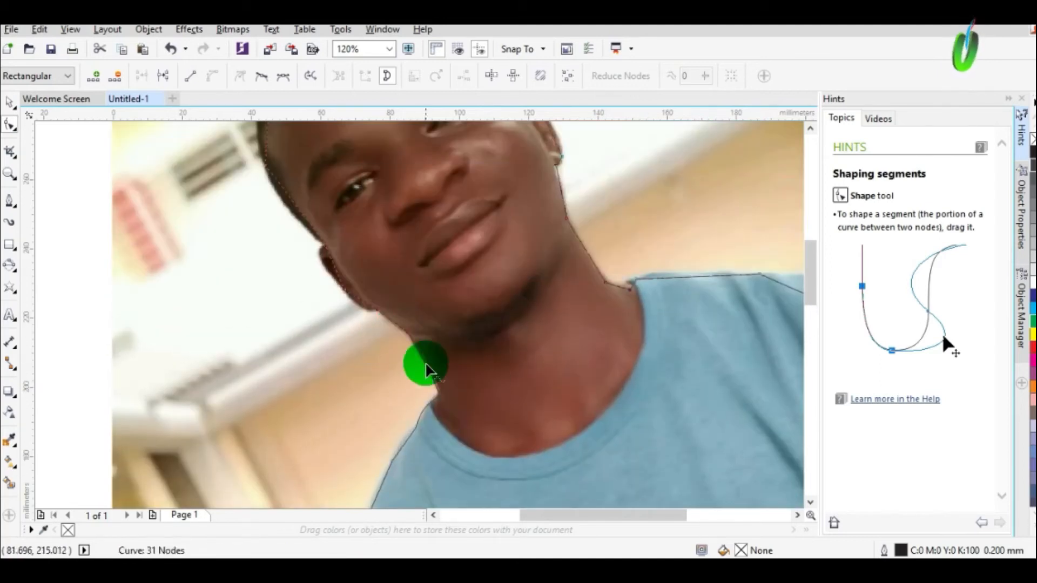
Curve the outline segments along the jaw, the left ear and the left side of the hair
{"action": "left_click_drag", "start_coordinate": [363, 308], "coordinate": [323, 267]}
{"action": "left_click_drag", "start_coordinate": [287, 193], "coordinate": [287, 220]}
{"action": "key", "text": "n"}
{"action": "left_click", "coordinate": [287, 148]}
{"action": "key", "text": "n"}
{"action": "left_click", "coordinate": [343, 151]}
Curve the outline segments around the right side of the hair and the right ear
{"action": "left_click_drag", "start_coordinate": [411, 229], "coordinate": [415, 212]}
{"action": "left_click_drag", "start_coordinate": [472, 274], "coordinate": [475, 267]}
{"action": "left_click_drag", "start_coordinate": [502, 313], "coordinate": [544, 381]}
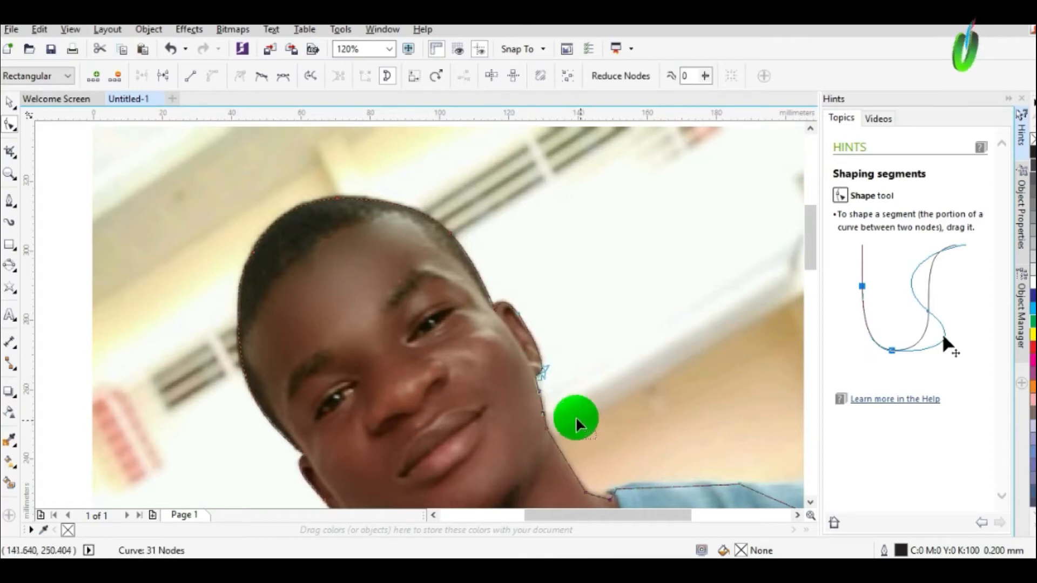
Curve the outline segments at the base of the neck and along the right shoulder to match the shirt
{"action": "left_click_drag", "start_coordinate": [607, 498], "coordinate": [614, 506]}
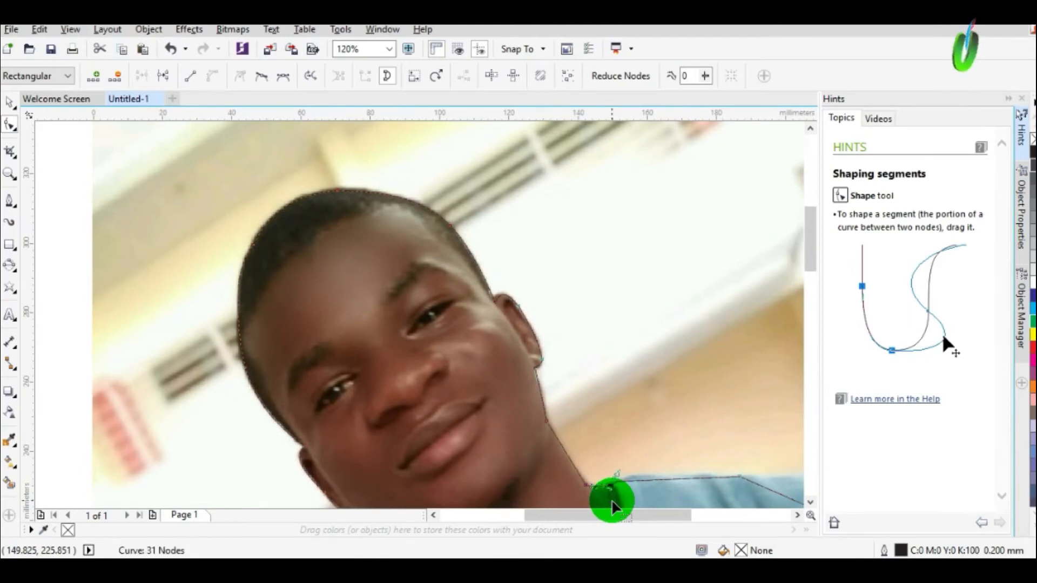
{"action": "left_click_drag", "start_coordinate": [669, 481], "coordinate": [673, 483]}
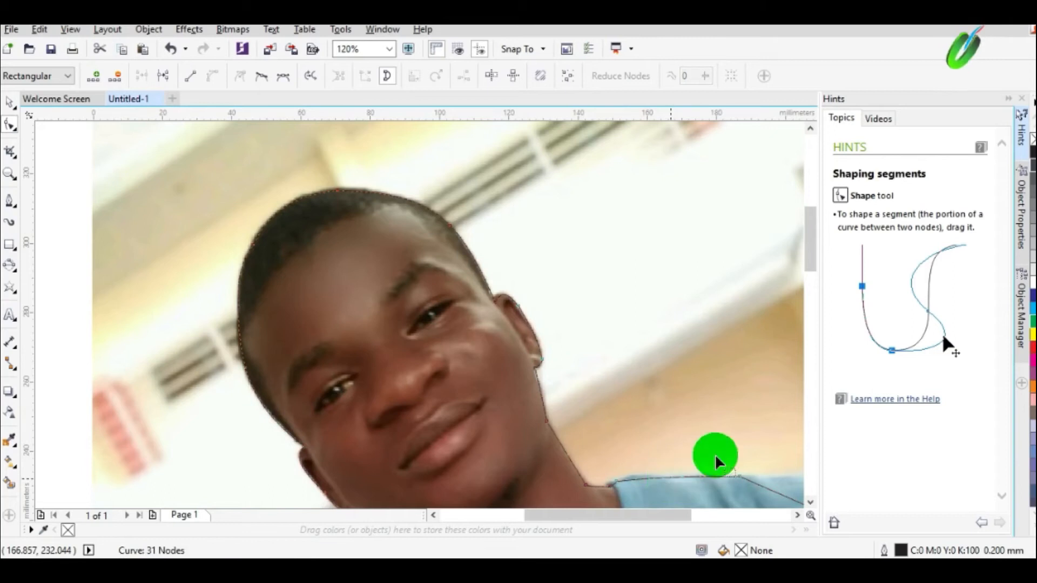
{"action": "left_click", "coordinate": [792, 515]}
{"action": "left_click", "coordinate": [810, 503]}
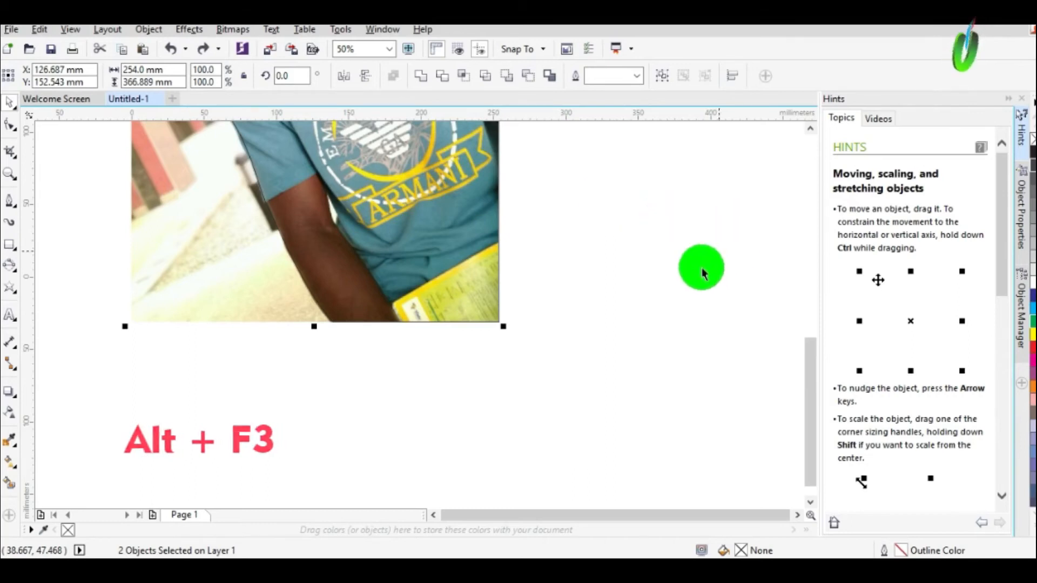
Apply a Color Add lens with the Frozen option to the selected outline and photo
{"action": "key", "text": "alt+F3"}
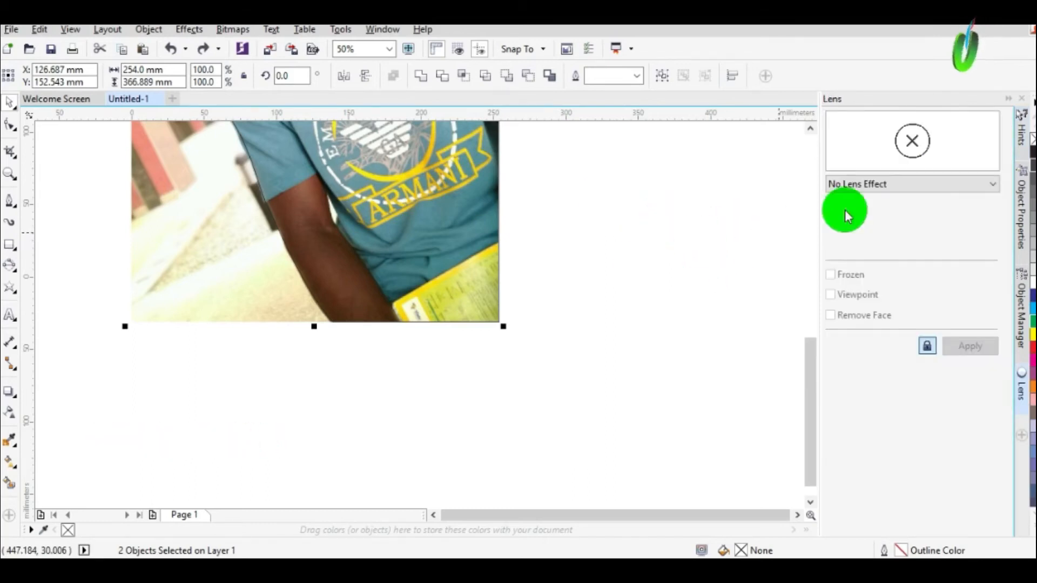
{"action": "left_click", "coordinate": [893, 186]}
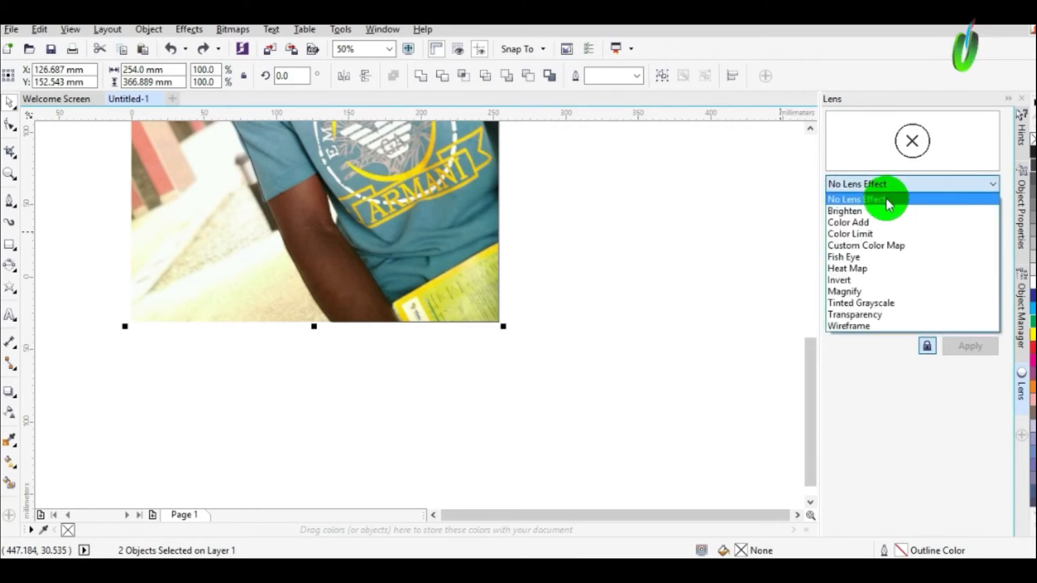
{"action": "left_click", "coordinate": [865, 222]}
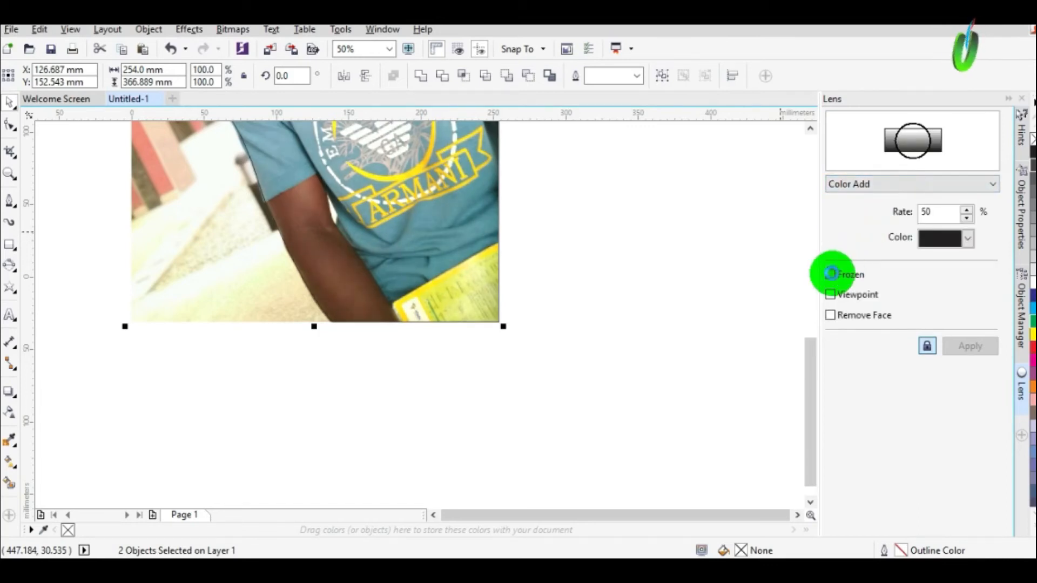
{"action": "left_click", "coordinate": [831, 275]}
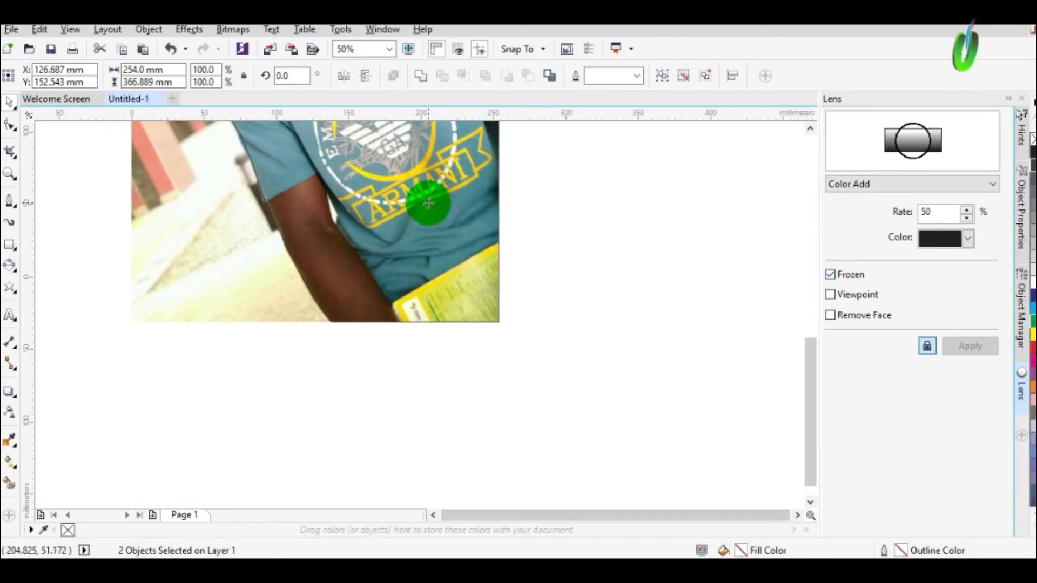
Move the original photo about 171 mm to the left, away from the frozen cut-out
{"action": "left_click_drag", "start_coordinate": [428, 203], "coordinate": [385, 205]}
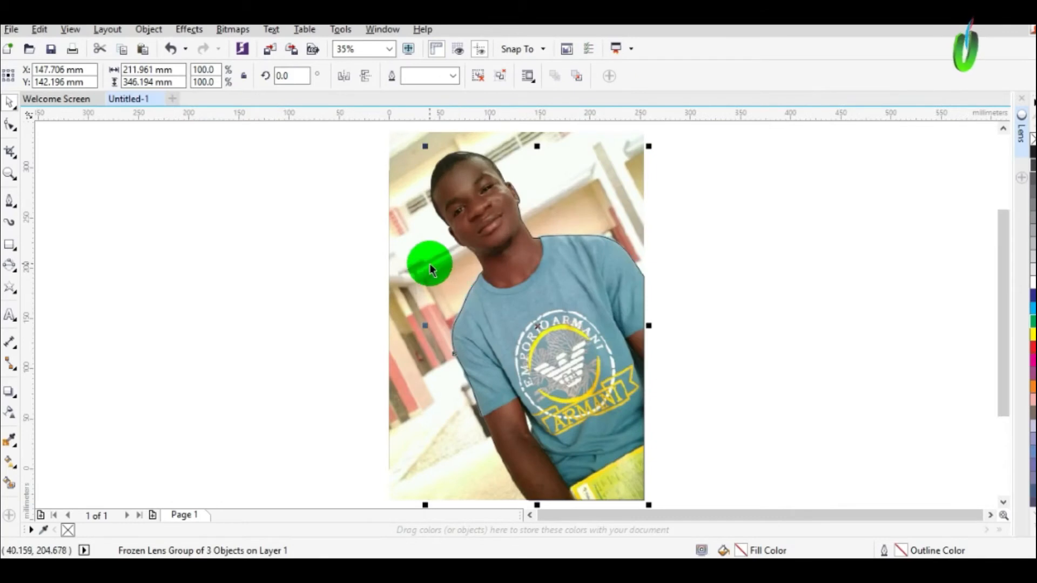
{"action": "left_click_drag", "start_coordinate": [459, 267], "coordinate": [255, 266]}
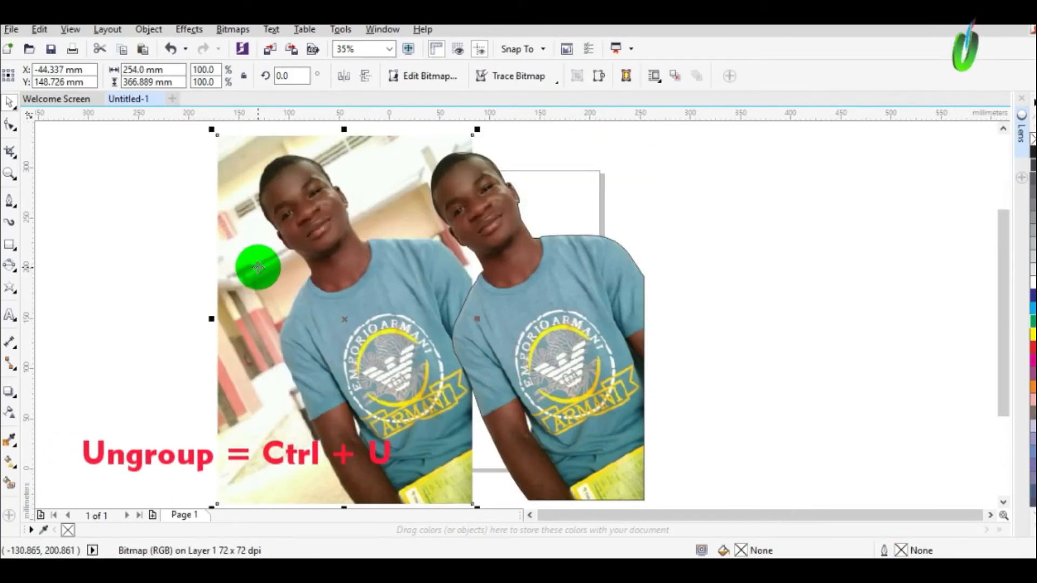
Move the frozen lens group clear of the photo, ungroup it, and delete its black outline curve
{"action": "left_click_drag", "start_coordinate": [524, 333], "coordinate": [720, 280]}
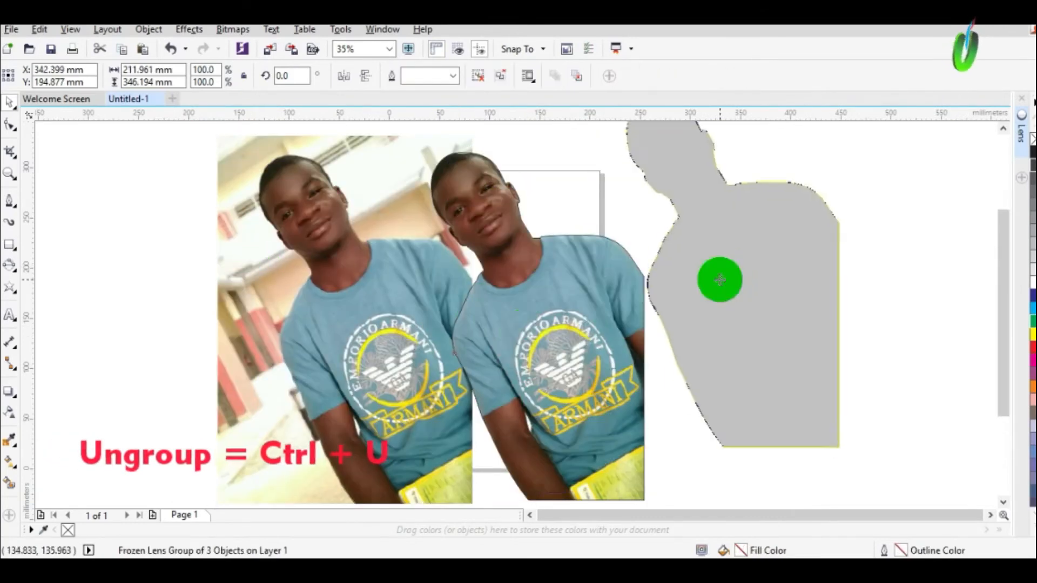
{"action": "left_click_drag", "start_coordinate": [686, 278], "coordinate": [612, 294]}
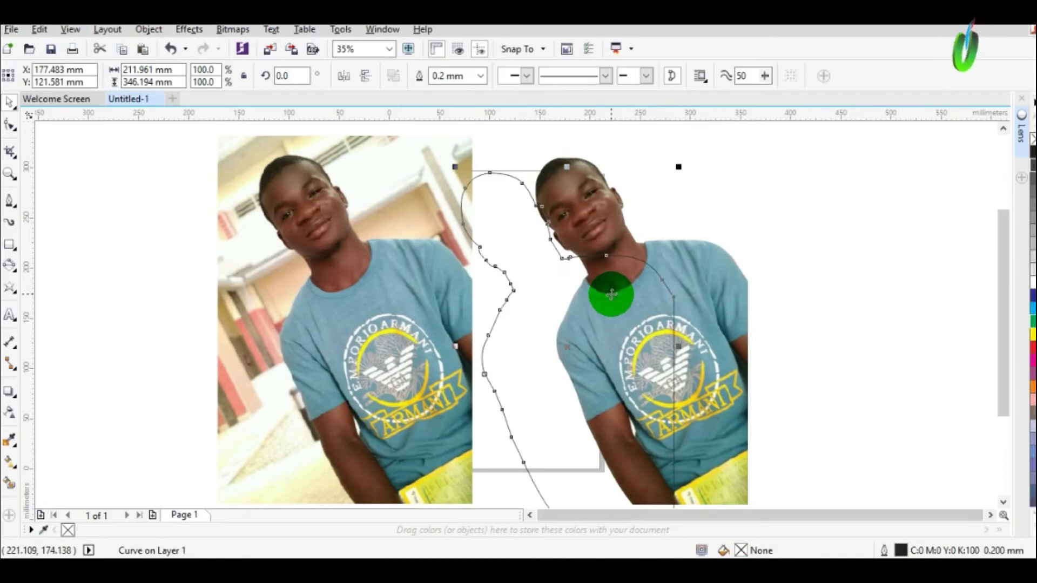
{"action": "key", "text": "Delete"}
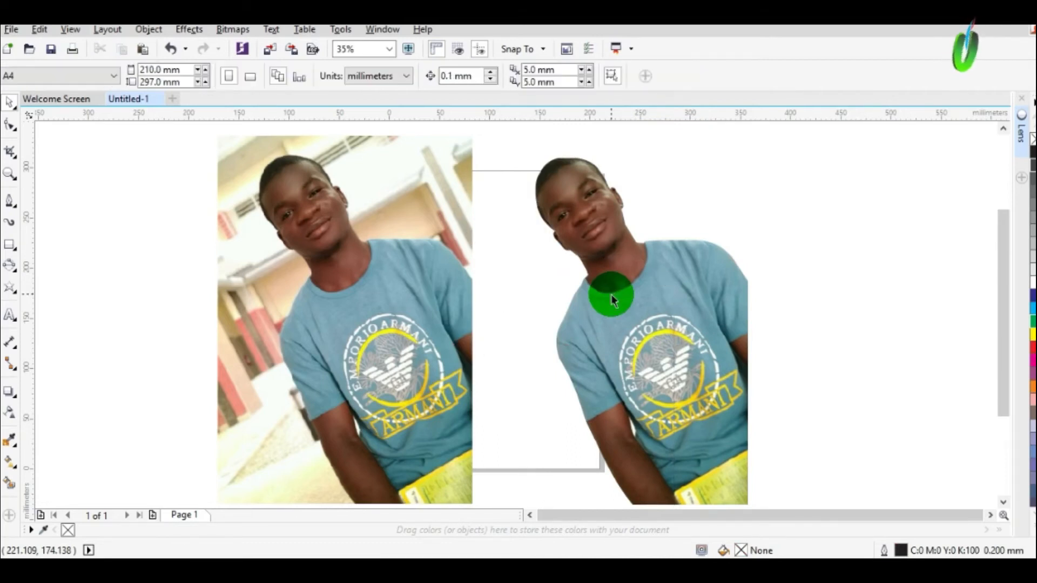
Delete the white-filled curve behind the cut-out bitmap and reposition the cut-out beside the original photo
{"action": "left_click_drag", "start_coordinate": [640, 303], "coordinate": [692, 280]}
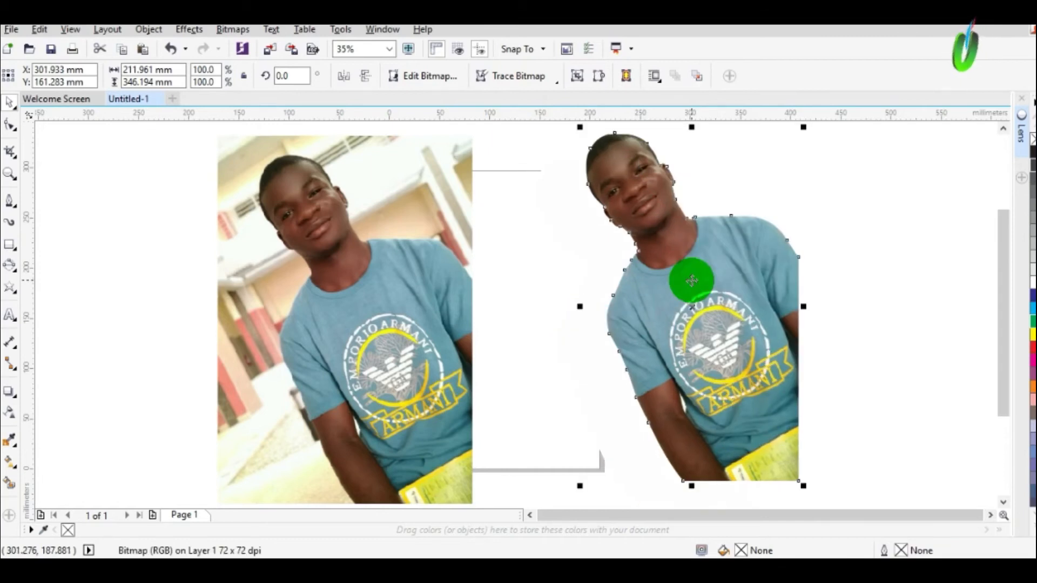
{"action": "left_click_drag", "start_coordinate": [691, 280], "coordinate": [759, 269]}
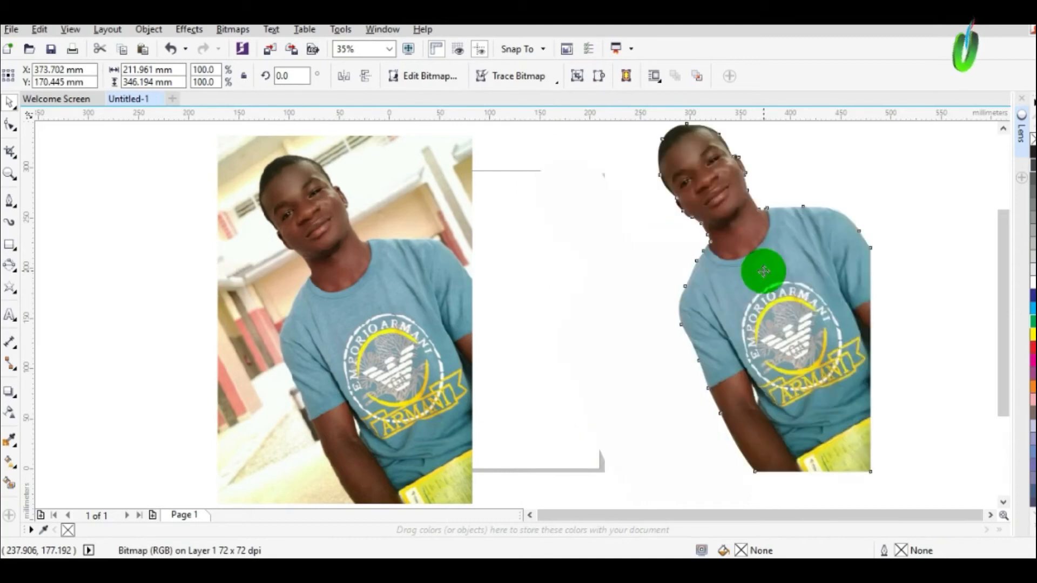
{"action": "left_click", "coordinate": [622, 268]}
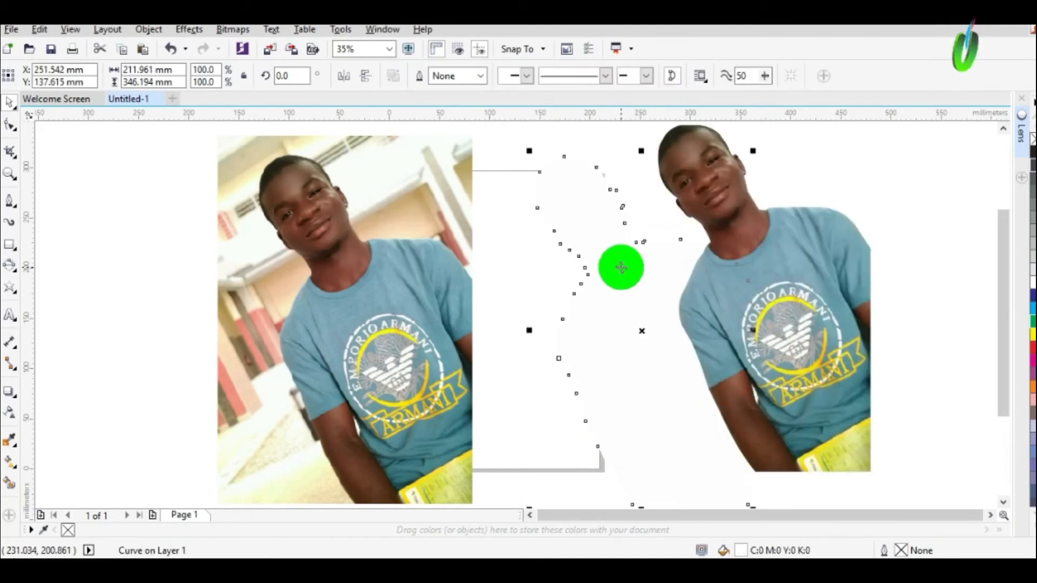
{"action": "key", "text": "Escape"}
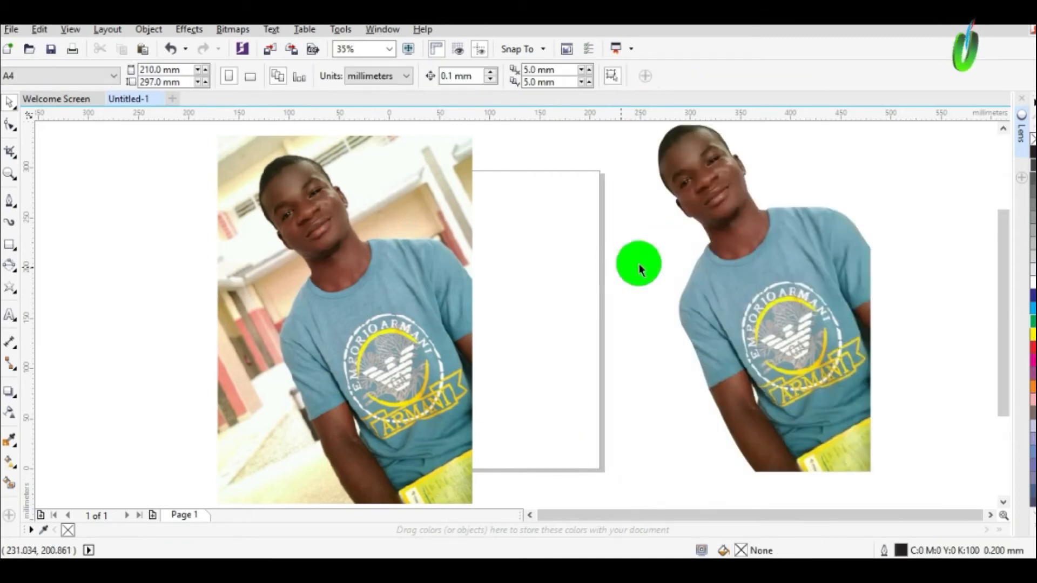
{"action": "left_click", "coordinate": [720, 276]}
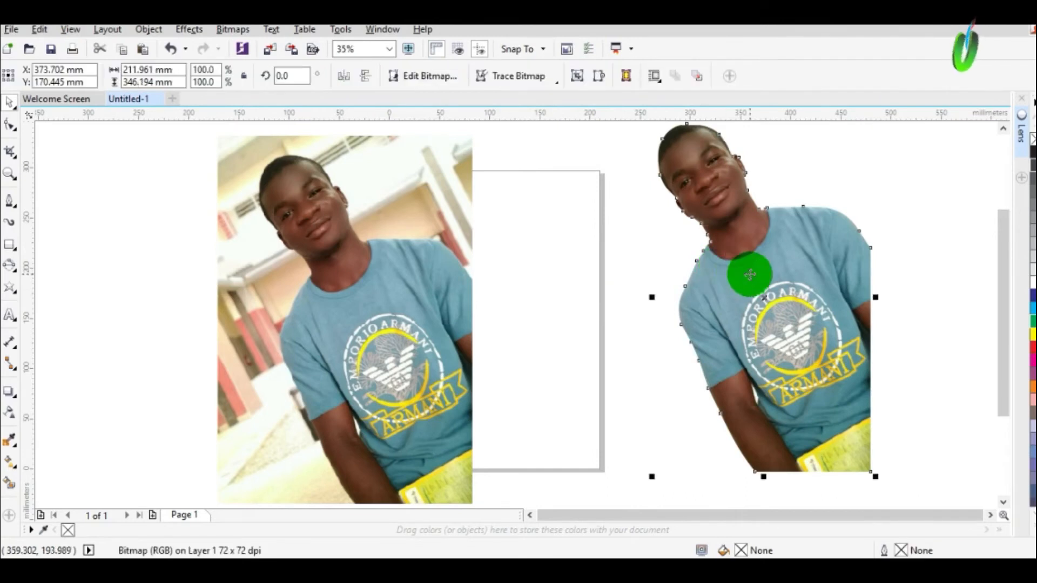
{"action": "left_click_drag", "start_coordinate": [741, 274], "coordinate": [578, 286]}
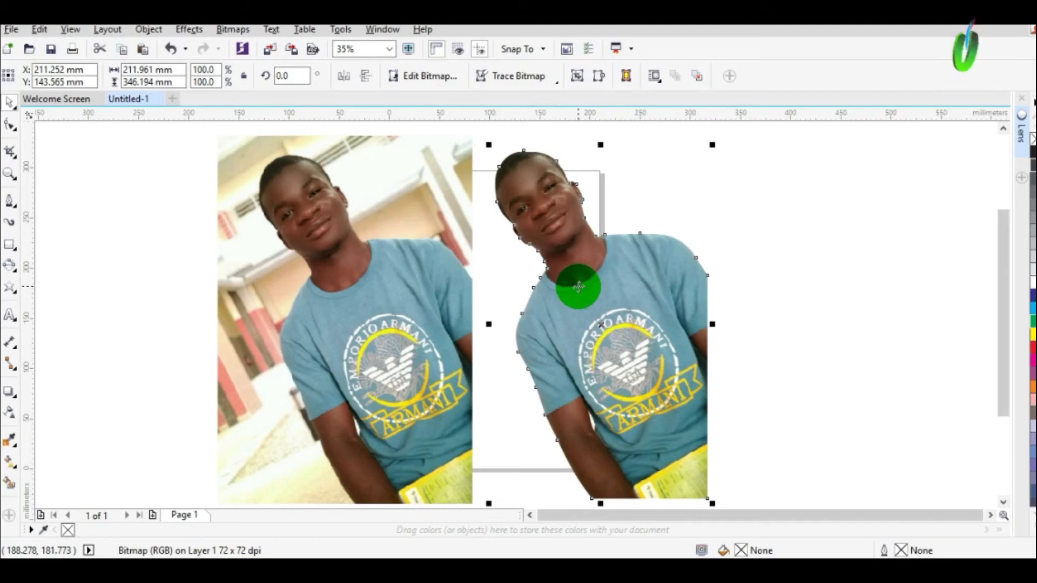
Undo the cut-out moves, the curve deletions and the ungrouping, back to the frozen lens group beside the photo
{"action": "key", "text": "ctrl+z"}
{"action": "key", "text": "ctrl+z"}
{"action": "key", "text": "ctrl+z"}
{"action": "key", "text": "ctrl+z"}
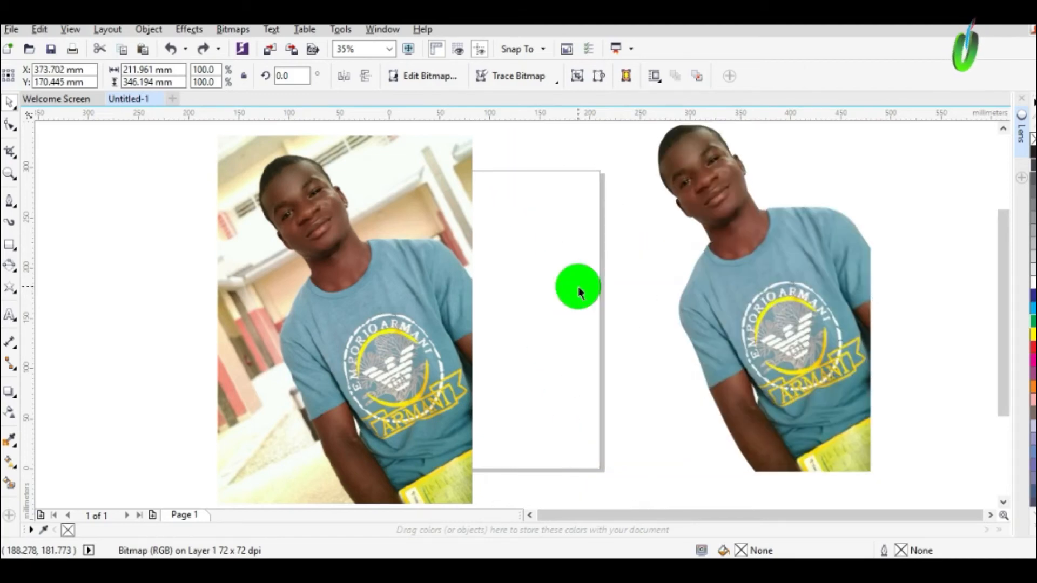
{"action": "key", "text": "ctrl+z"}
{"action": "key", "text": "ctrl+z"}
{"action": "key", "text": "ctrl+z"}
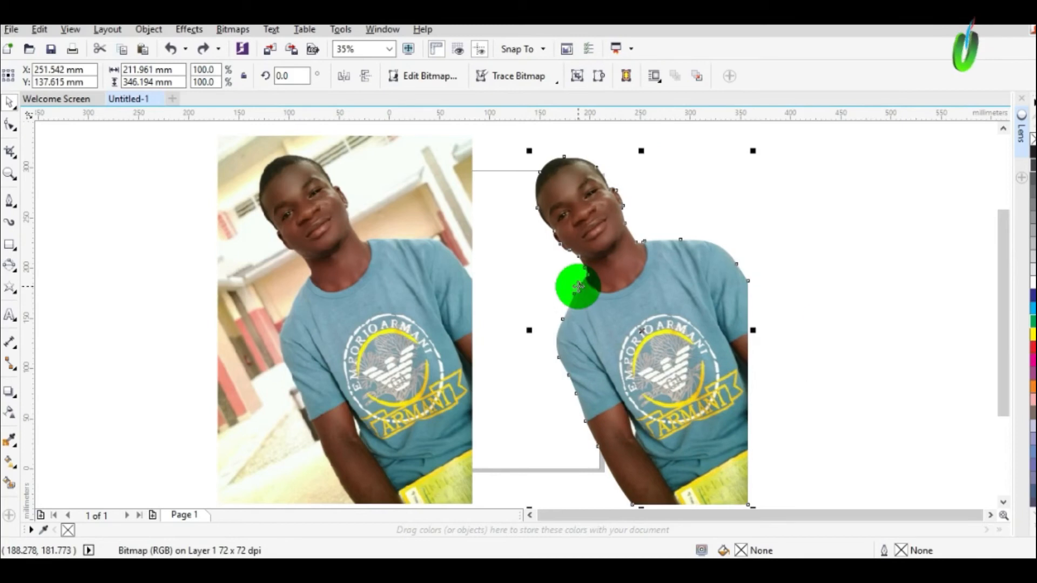
{"action": "key", "text": "ctrl+z"}
{"action": "key", "text": "ctrl+z"}
{"action": "key", "text": "ctrl+z"}
{"action": "key", "text": "ctrl+z"}
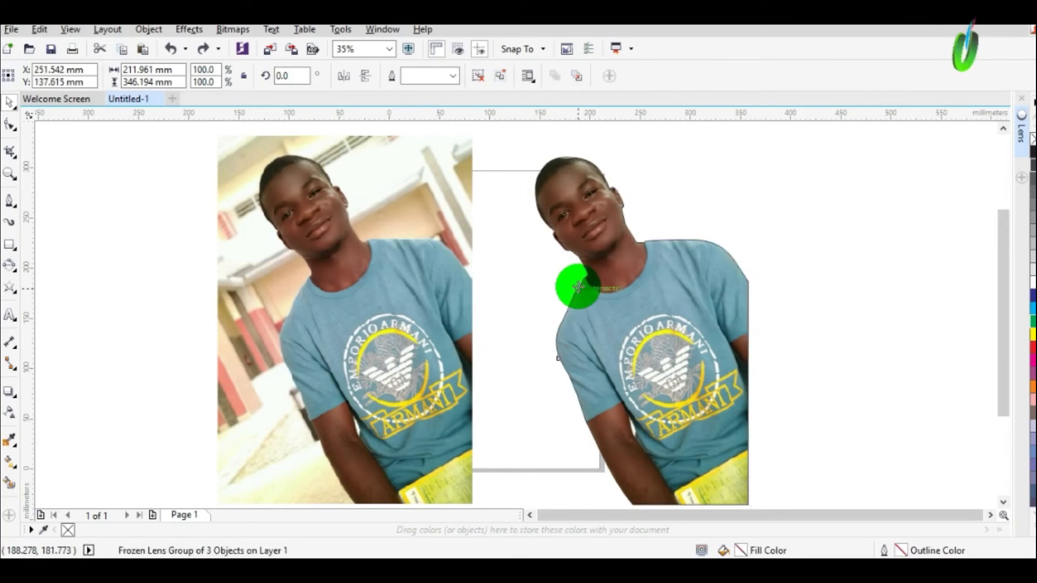
Undo the moves of the lens group and photo and the lens freezing, back to the traced curve over the photo
{"action": "key", "text": "ctrl+z"}
{"action": "key", "text": "ctrl+z"}
{"action": "key", "text": "ctrl+z"}
{"action": "key", "text": "ctrl+z"}
{"action": "key", "text": "ctrl+z"}
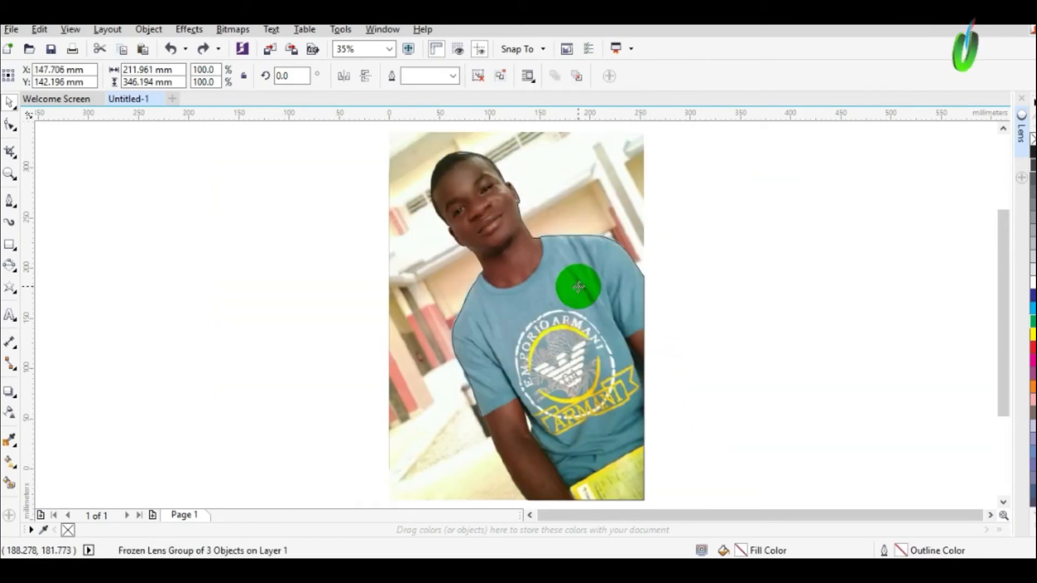
{"action": "key", "text": "ctrl+z"}
{"action": "key", "text": "ctrl+shift+z"}
{"action": "key", "text": "ctrl+z"}
{"action": "key", "text": "ctrl+shift+z"}
{"action": "key", "text": "ctrl+z"}
{"action": "key", "text": "ctrl+shift+z"}
{"action": "key", "text": "ctrl+z"}
{"action": "key", "text": "ctrl+z"}
{"action": "key", "text": "ctrl+shift+z"}
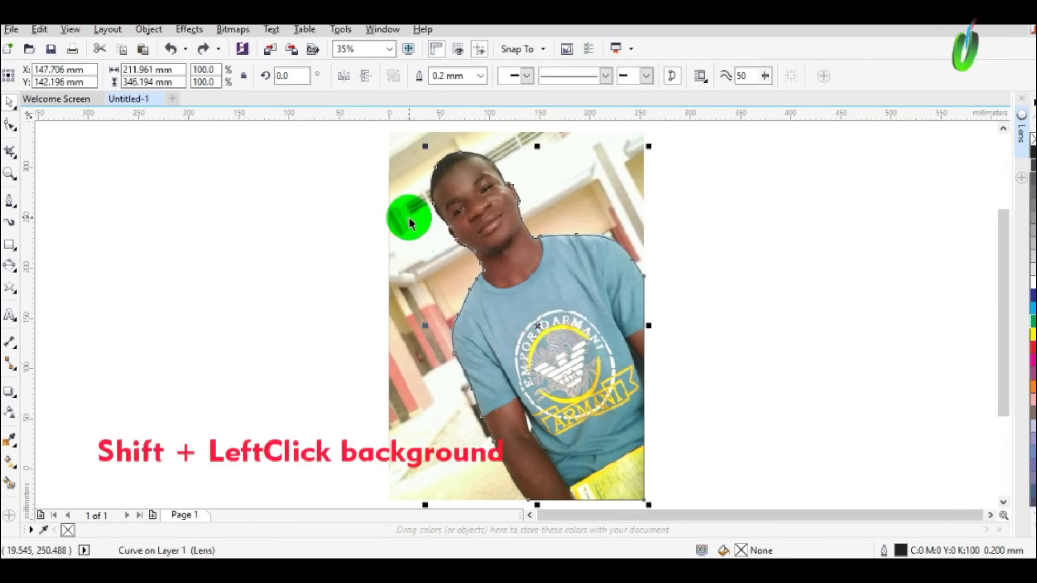
Add the background photo to the selected traced outline and intersect the two to create the cut-out bitmap
{"action": "left_click", "coordinate": [410, 219], "text": "shift"}
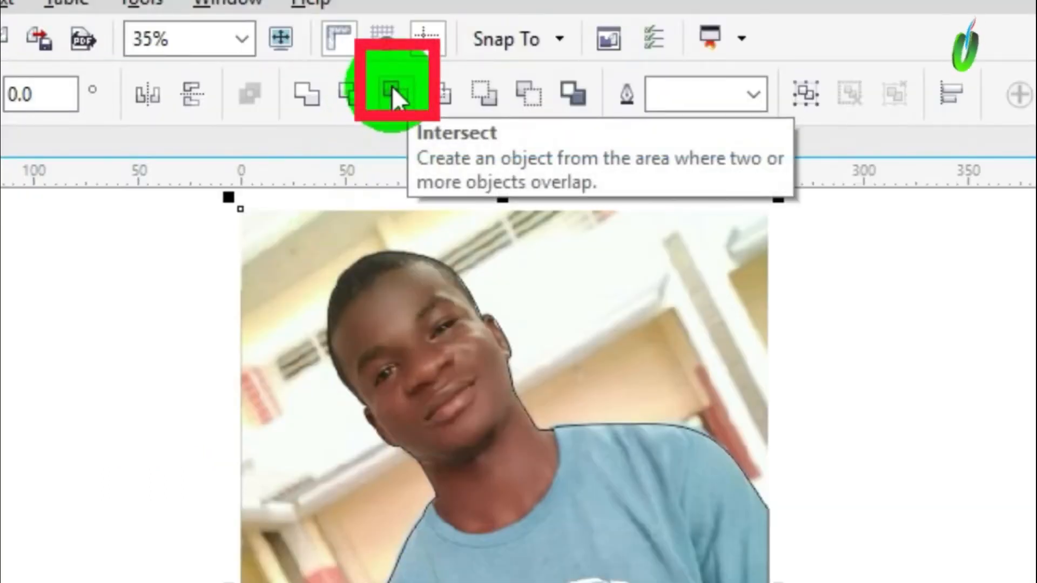
{"action": "left_click", "coordinate": [391, 86]}
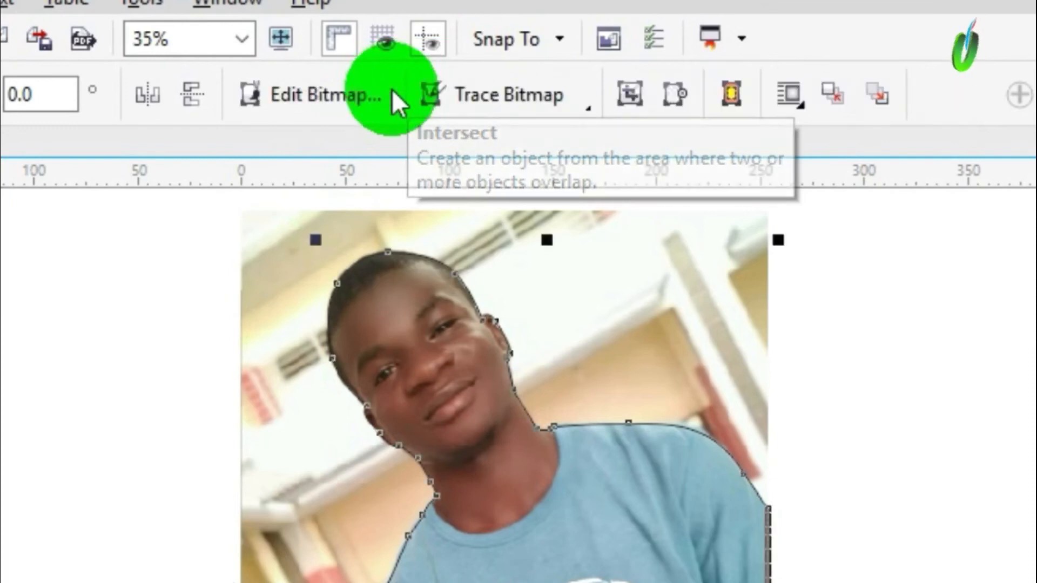
{"action": "left_click", "coordinate": [344, 203]}
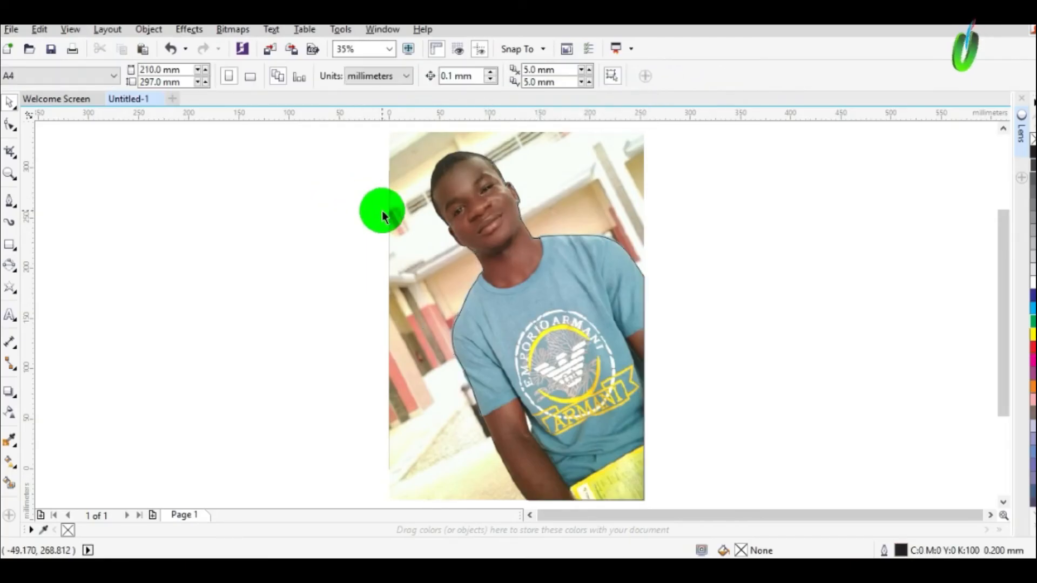
Move the original photo about 147 mm to the left, away from the intersected cut-out
{"action": "left_click", "coordinate": [401, 219]}
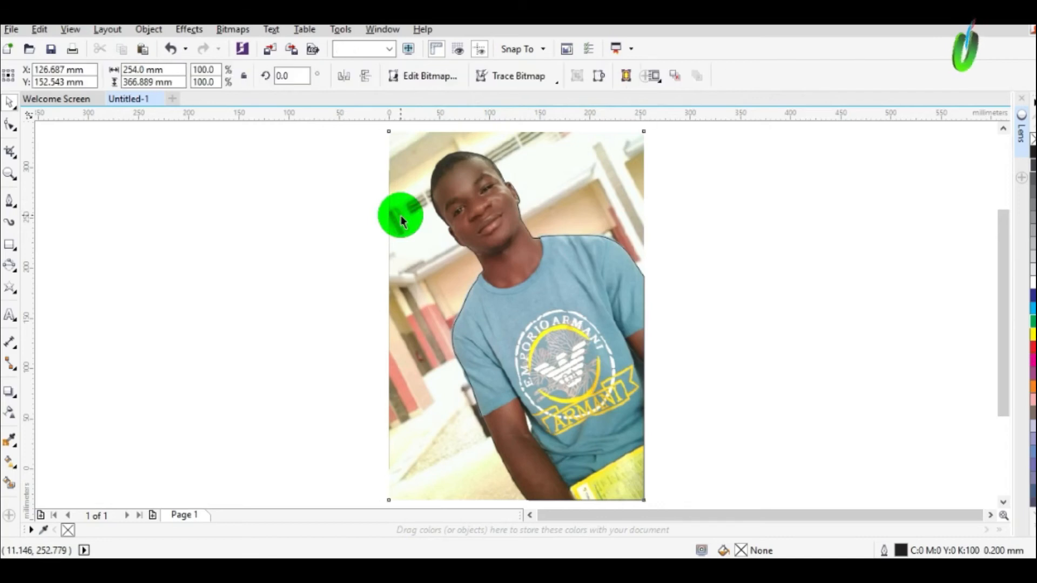
{"action": "left_click_drag", "start_coordinate": [371, 220], "coordinate": [281, 218]}
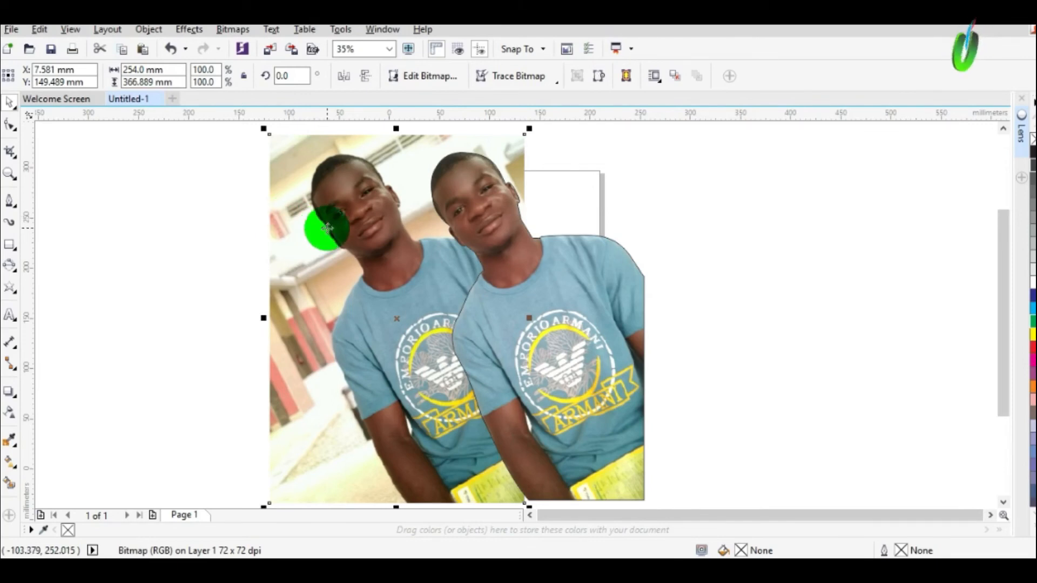
{"action": "left_click_drag", "start_coordinate": [326, 227], "coordinate": [299, 234]}
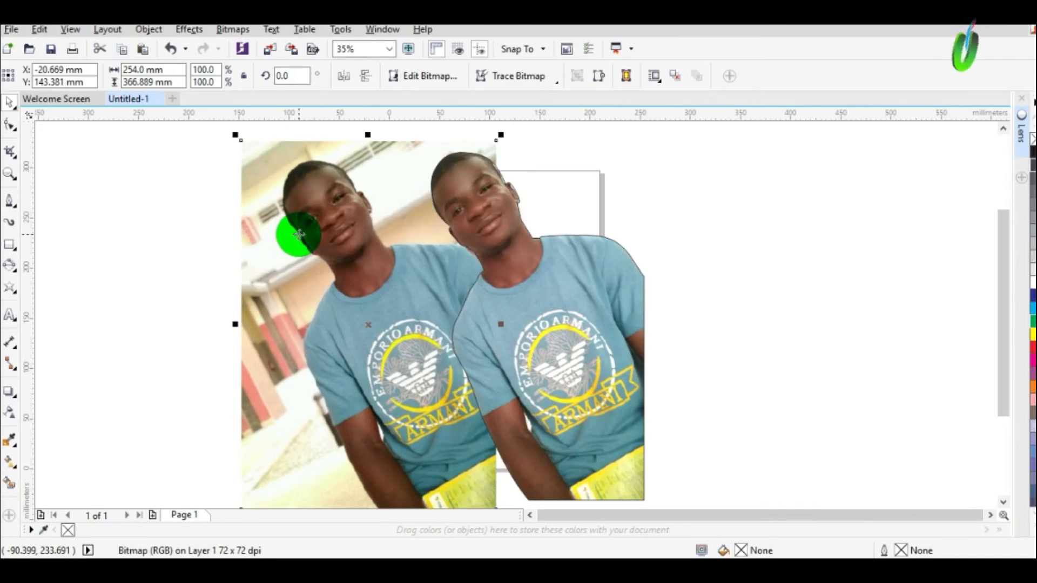
Select the traced outline curve lying over the cut-out and remove it
{"action": "left_click", "coordinate": [504, 307]}
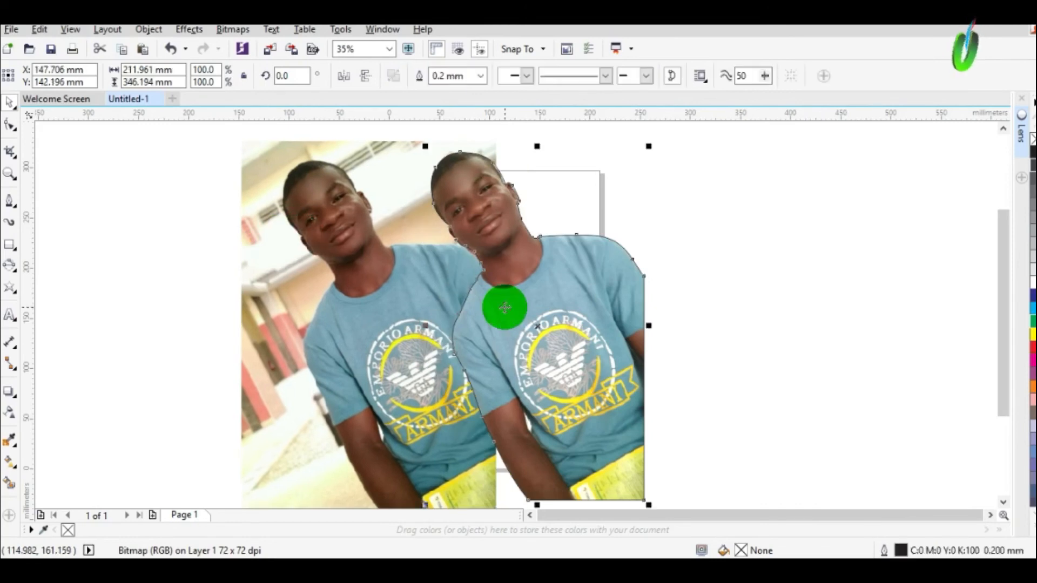
{"action": "left_click_drag", "start_coordinate": [518, 294], "coordinate": [652, 274]}
{"action": "left_click", "coordinate": [652, 274]}
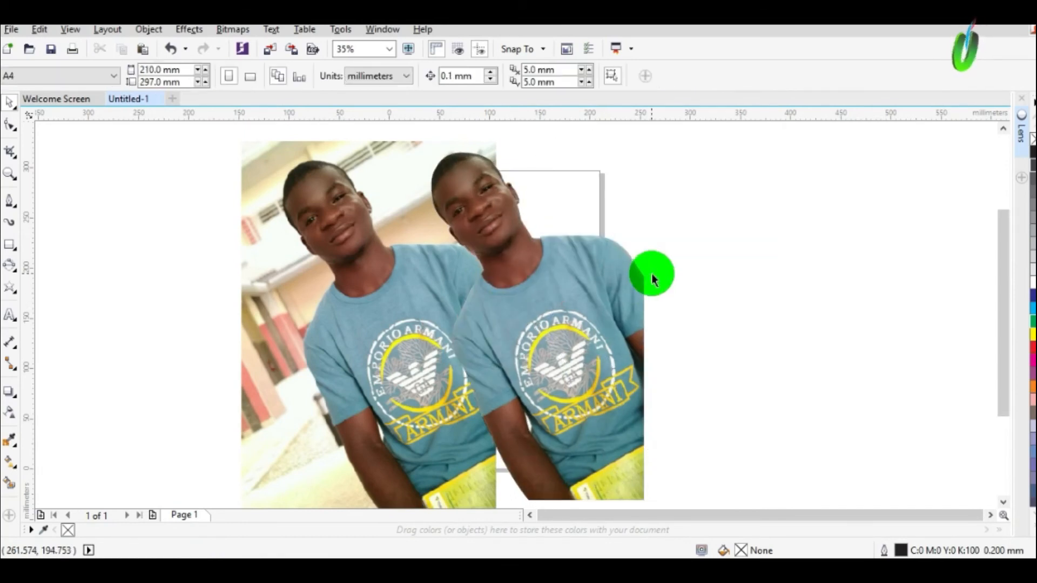
Move the cut-out about 57 mm to the right, clear of the original photo, and delete the original photo
{"action": "left_click_drag", "start_coordinate": [539, 342], "coordinate": [596, 343]}
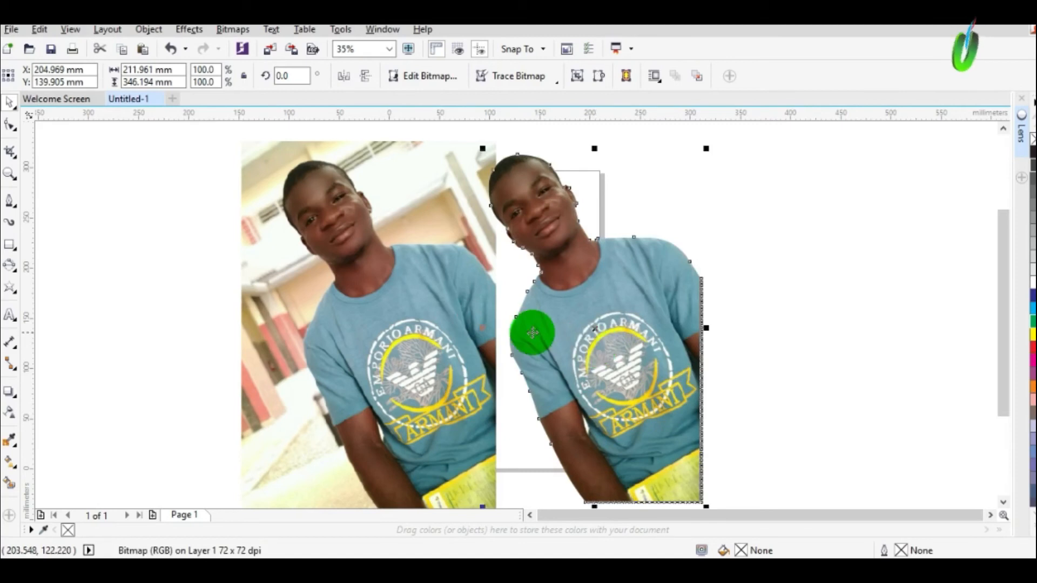
{"action": "left_click", "coordinate": [468, 322]}
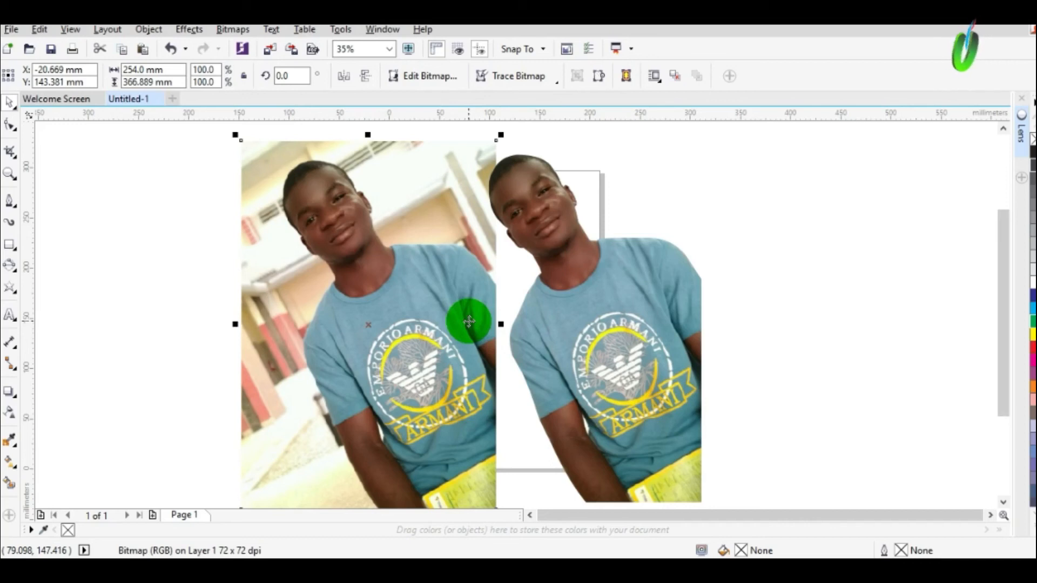
{"action": "key", "text": "Delete"}
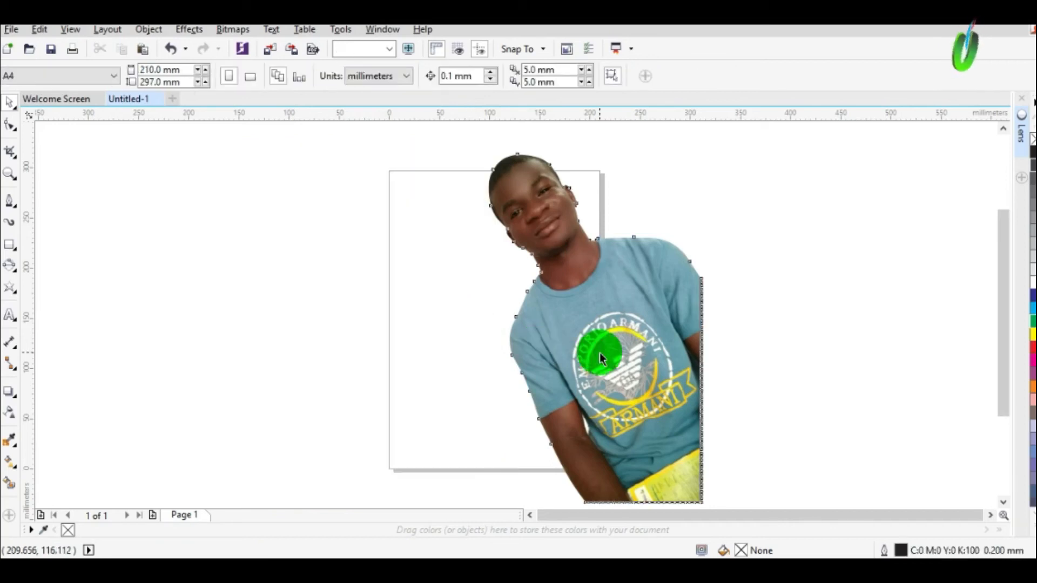
Move the cut-out onto the page and rotate it clockwise to an angle of about 338 degrees
{"action": "left_click", "coordinate": [600, 352]}
{"action": "left_click_drag", "start_coordinate": [599, 352], "coordinate": [501, 332]}
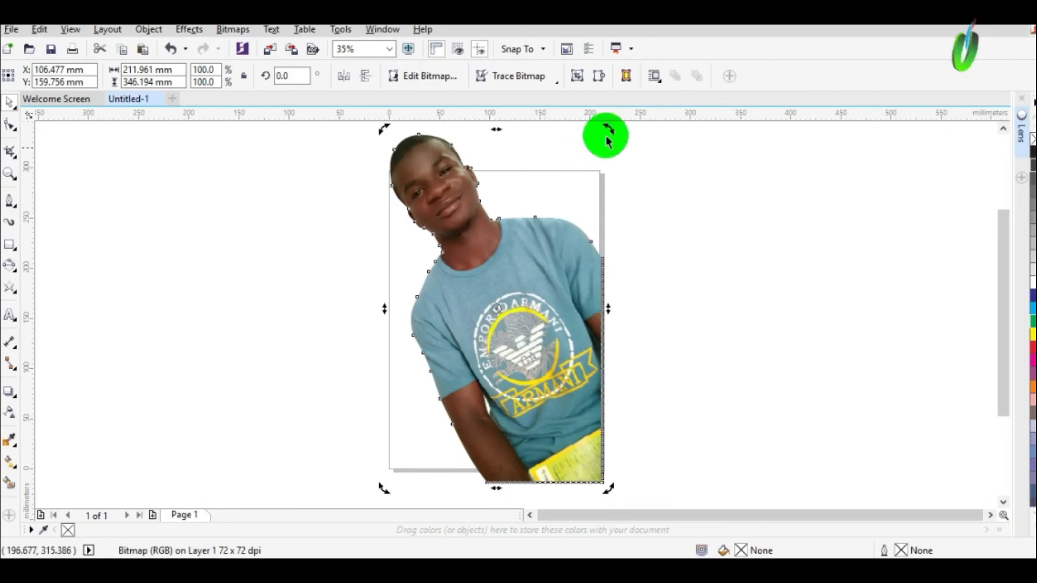
{"action": "left_click_drag", "start_coordinate": [607, 130], "coordinate": [630, 209]}
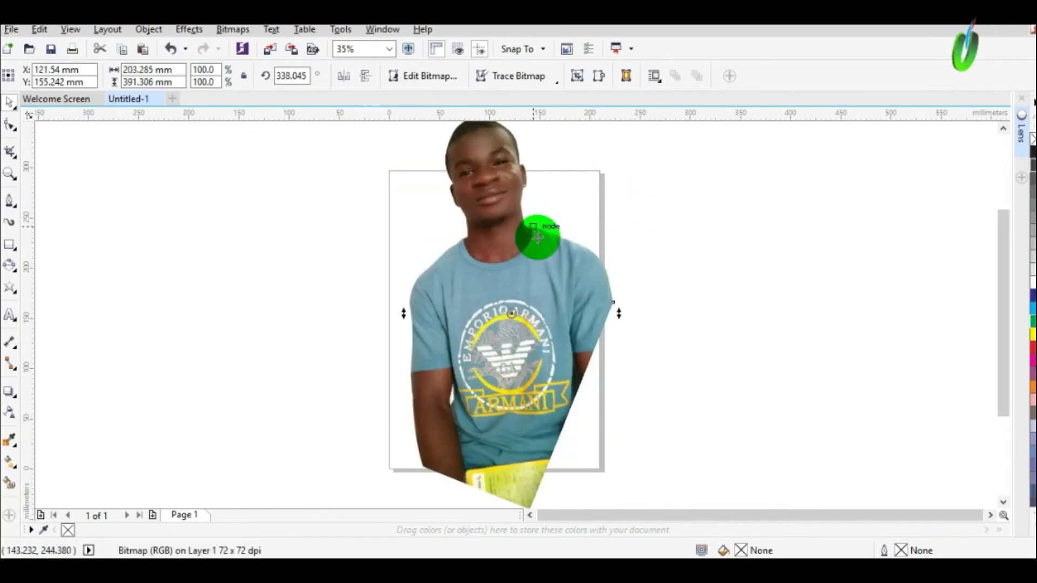
Move the cut-out about 60 mm down so the head fits on the page, and rotate it further to about 333 degrees
{"action": "left_click", "coordinate": [540, 250]}
{"action": "left_click_drag", "start_coordinate": [533, 261], "coordinate": [528, 320]}
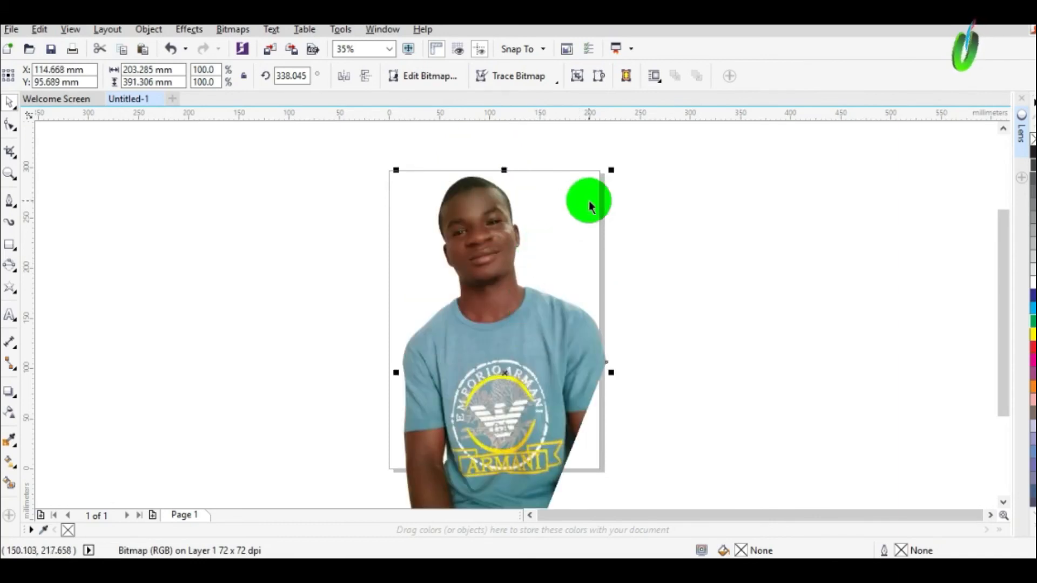
{"action": "left_click", "coordinate": [514, 233]}
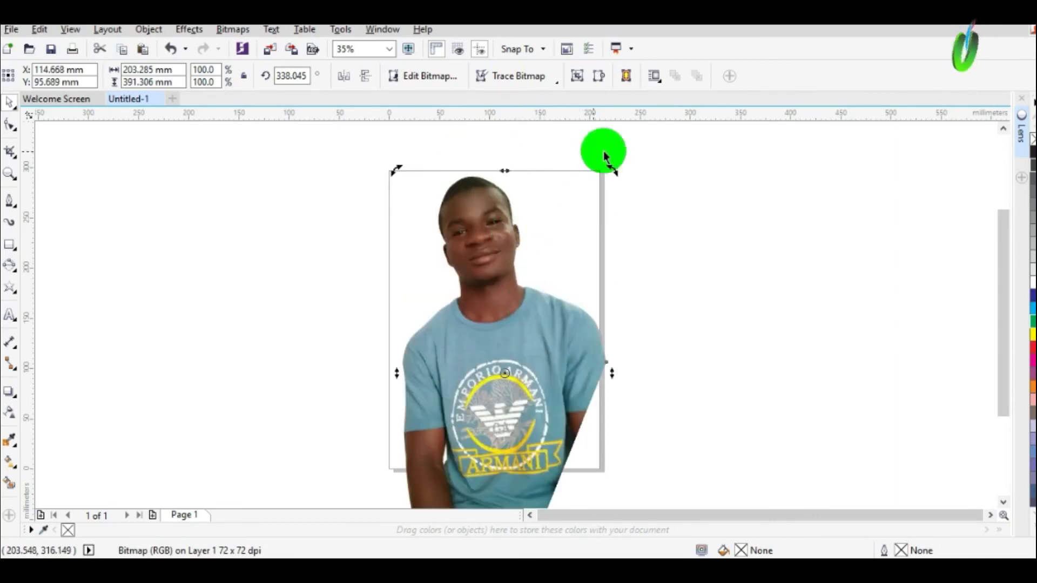
{"action": "left_click", "coordinate": [619, 183]}
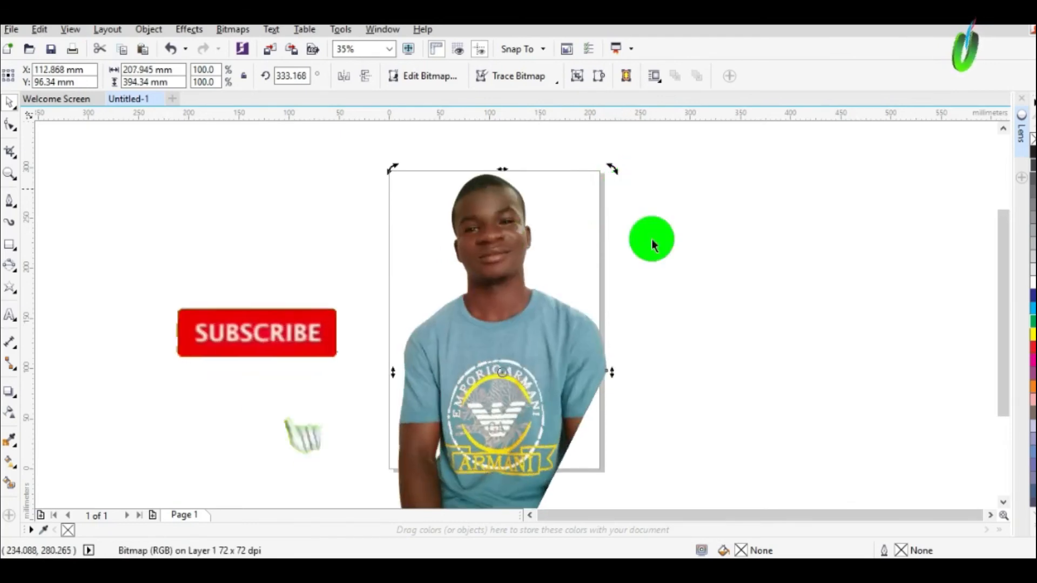
{"action": "left_click", "coordinate": [678, 300]}
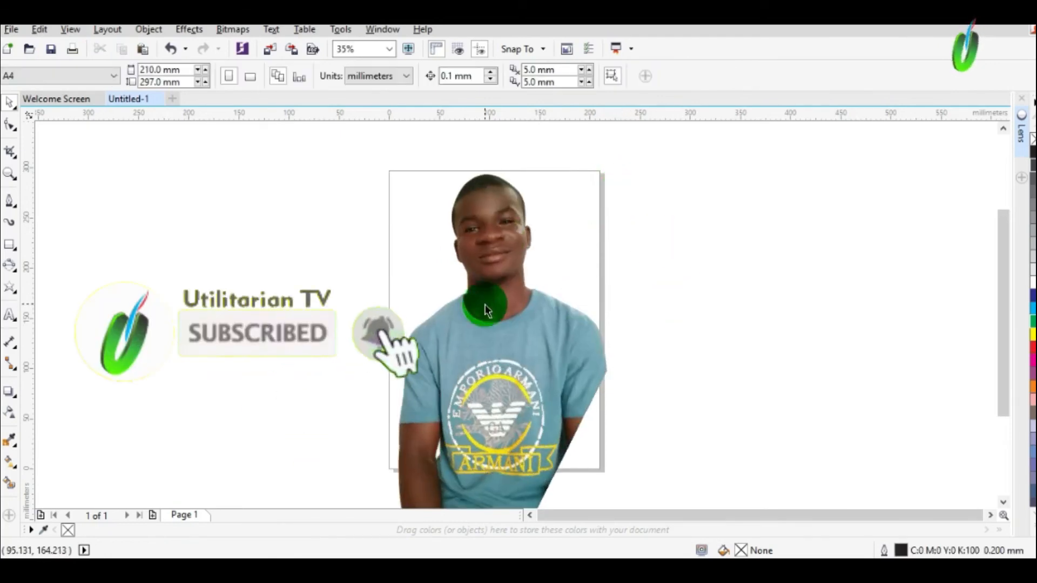
Add a page-sized rectangle of 210 × 297 mm behind the cut-out
{"action": "left_click", "coordinate": [484, 309]}
{"action": "left_click", "coordinate": [376, 176]}
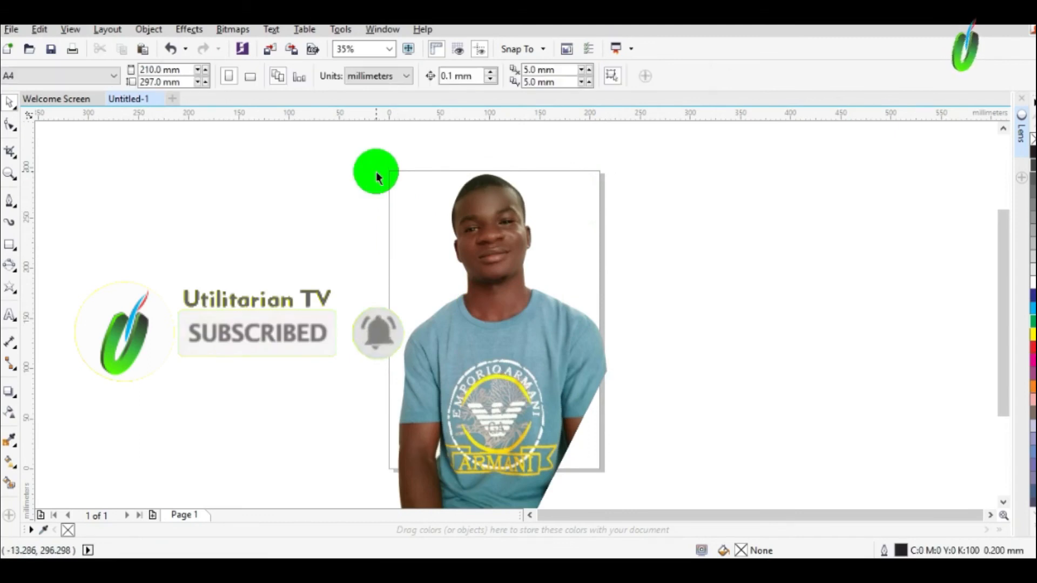
{"action": "double_click", "coordinate": [9, 243]}
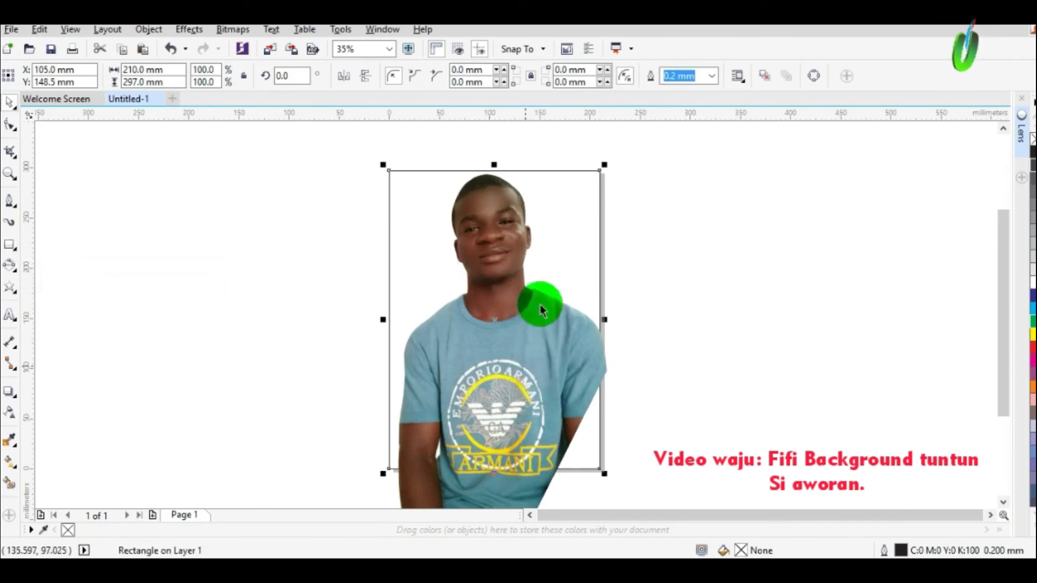
{"action": "left_click", "coordinate": [582, 233]}
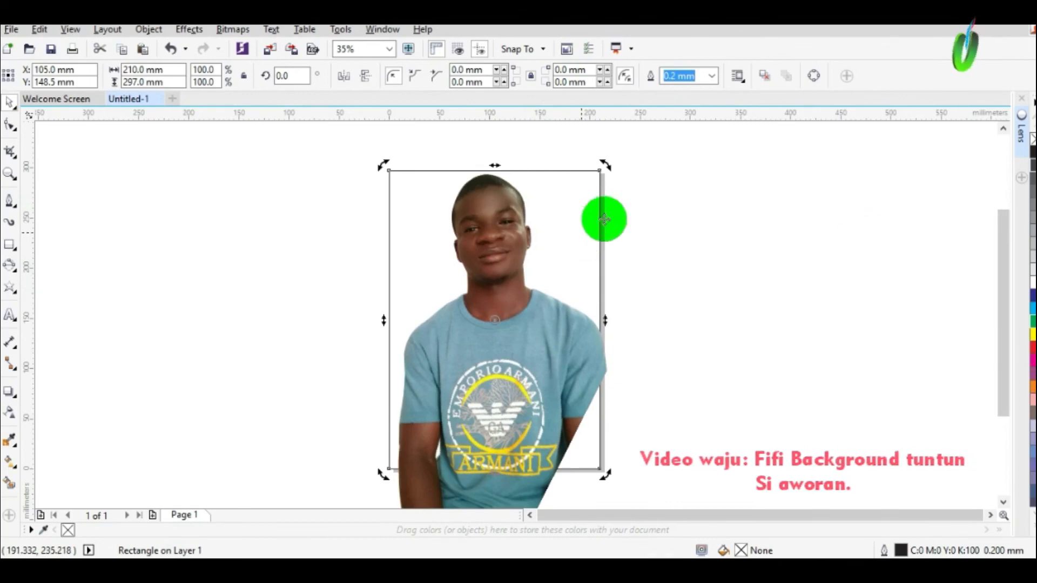